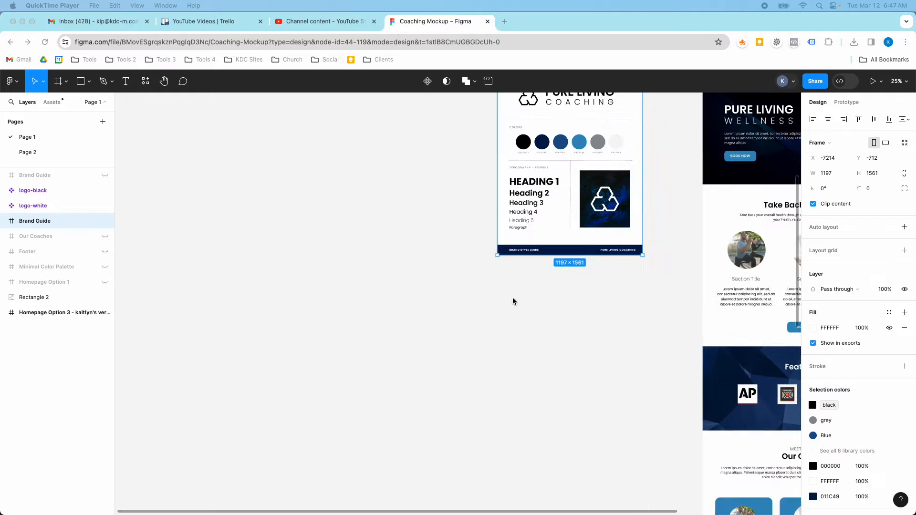
Review the existing Brand Guide frame and the sections of the homepage mockup beside it.
scroll(469, 285, up, 2)
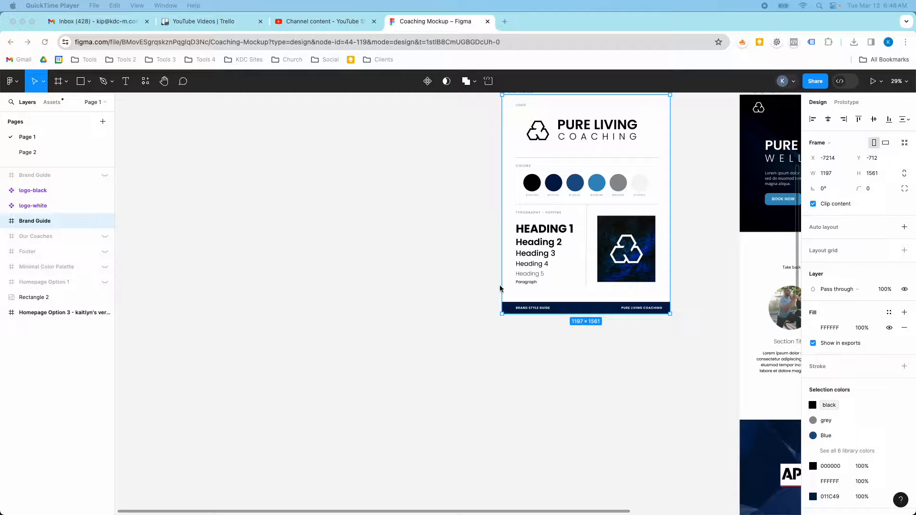
scroll(563, 267, up, 3)
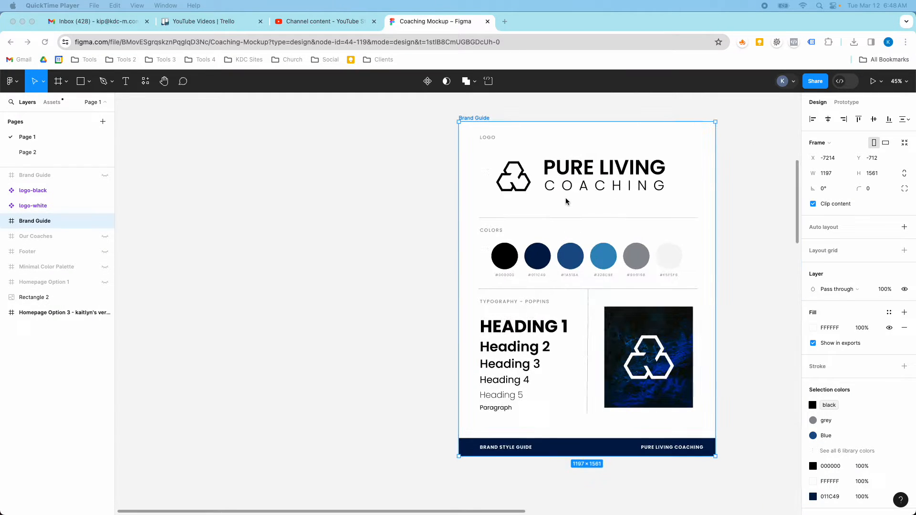
scroll(566, 200, right, 10)
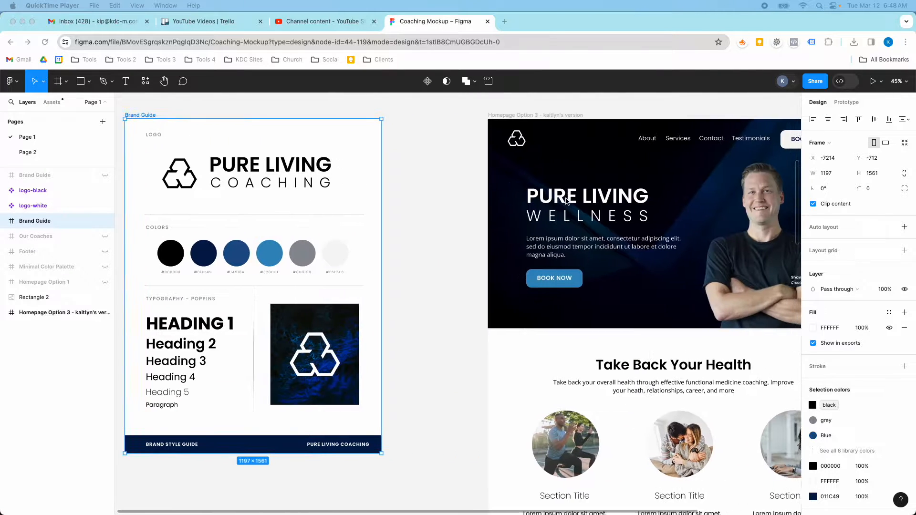
scroll(566, 201, down, 4)
scroll(562, 229, down, 6)
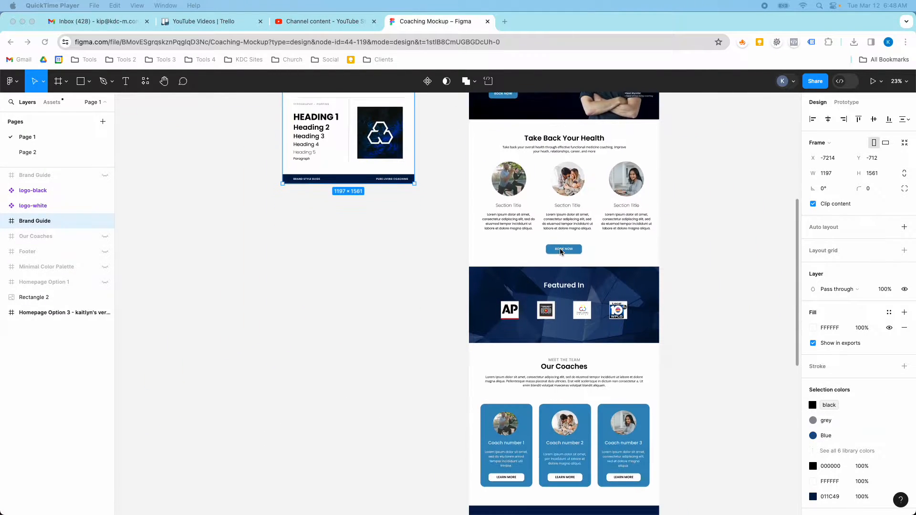
scroll(561, 251, down, 6)
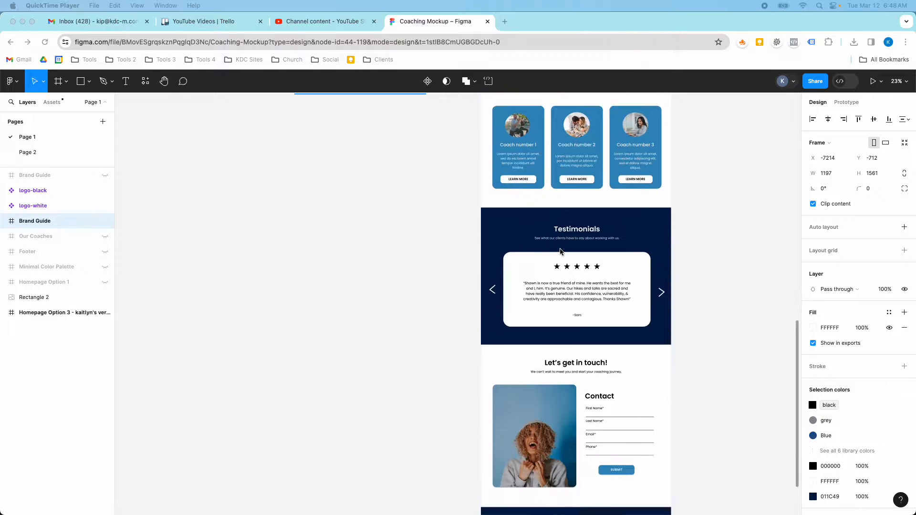
scroll(567, 333, up, 10)
scroll(570, 324, left, 3)
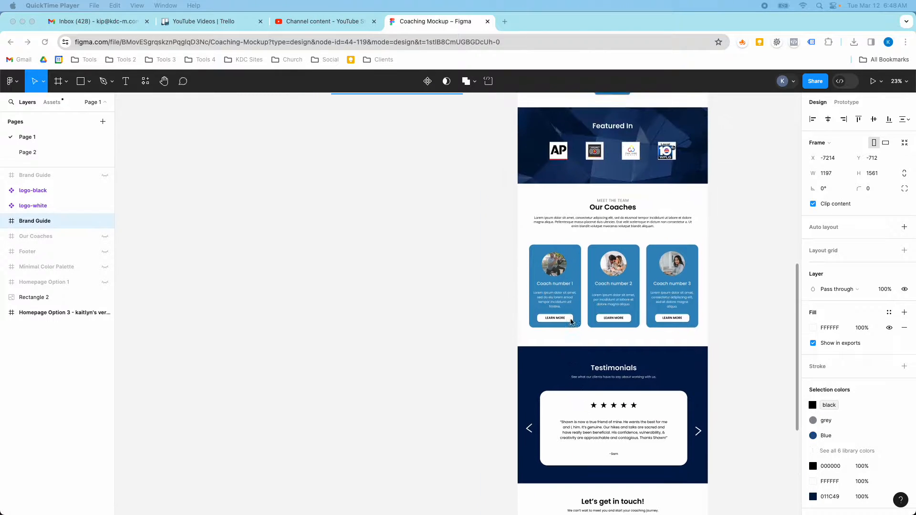
scroll(571, 322, up, 3)
scroll(571, 322, left, 1)
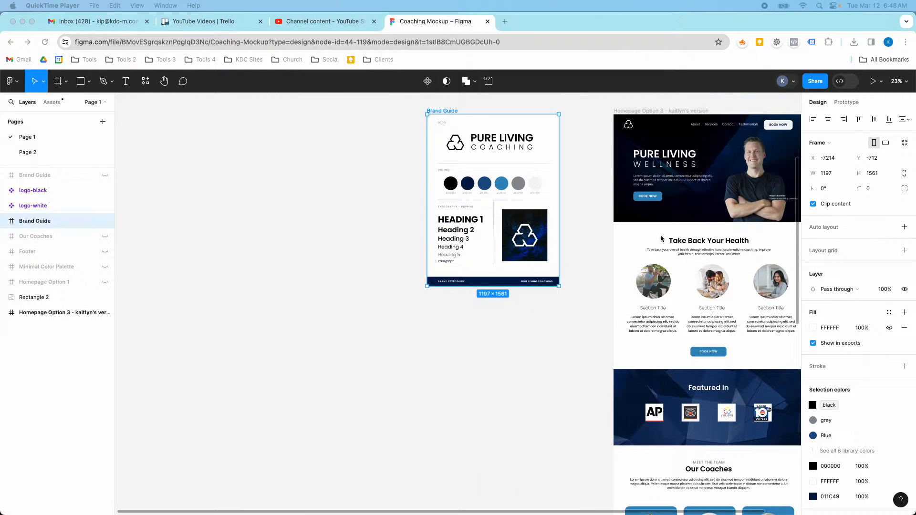
scroll(588, 254, up, 5)
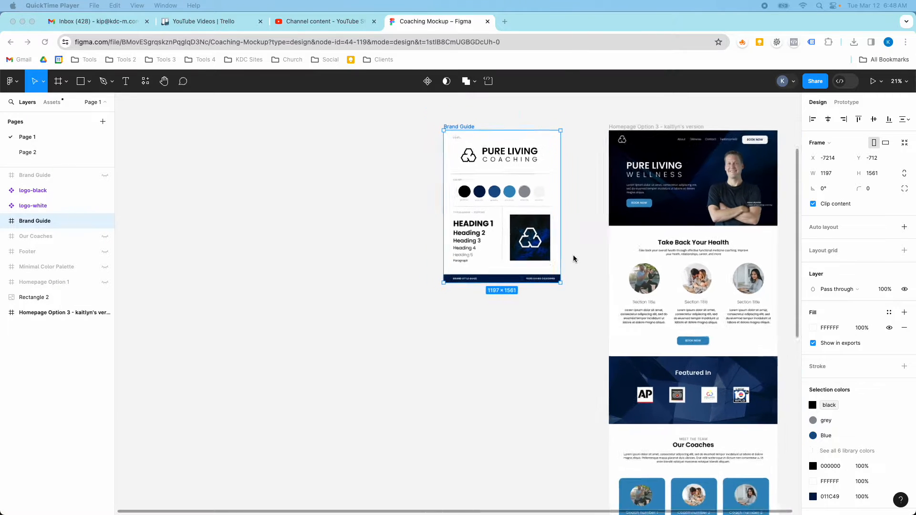
scroll(470, 225, up, 1)
scroll(470, 225, left, 2)
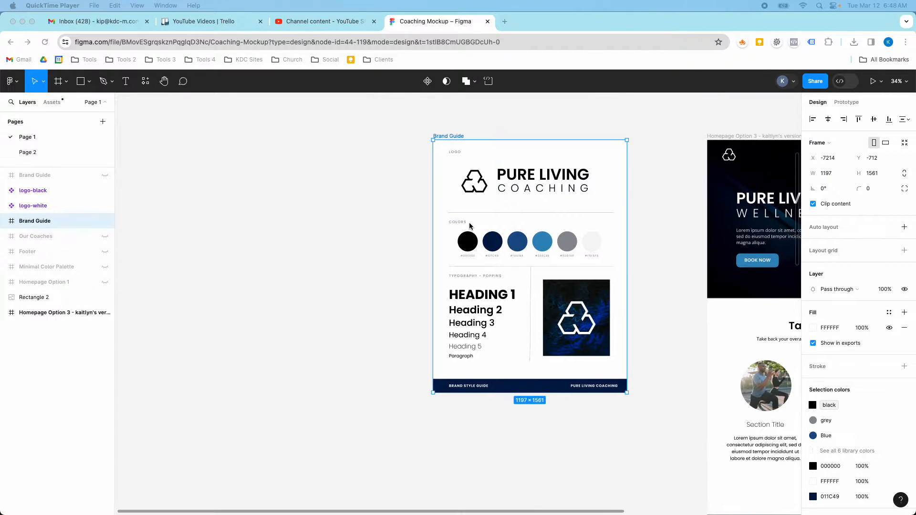
Draw a blank frame about 1147 × 1561 beside the Brand Guide, matching its height.
click(65, 88)
click(65, 87)
click(67, 103)
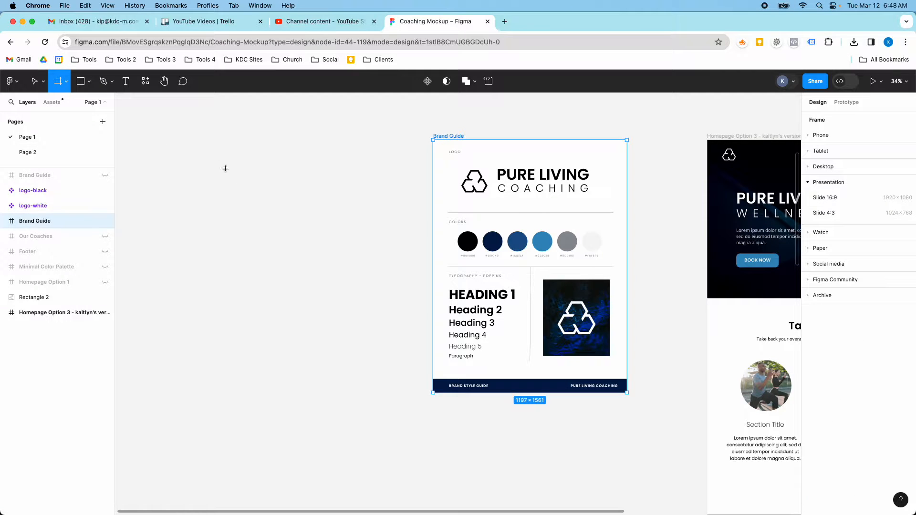
drag(208, 140, 394, 393)
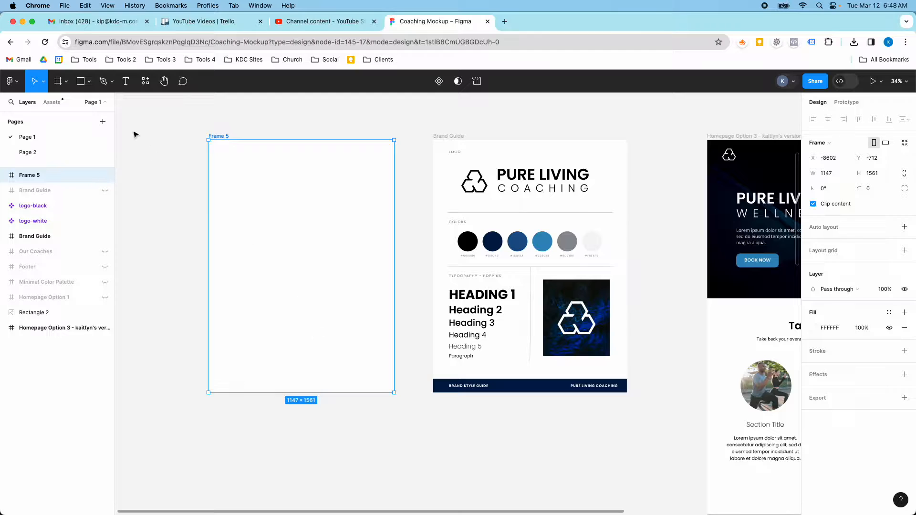
Draw a full-width footer rectangle about 1147 × 81 along the bottom of the new frame.
scroll(459, 359, up, 3)
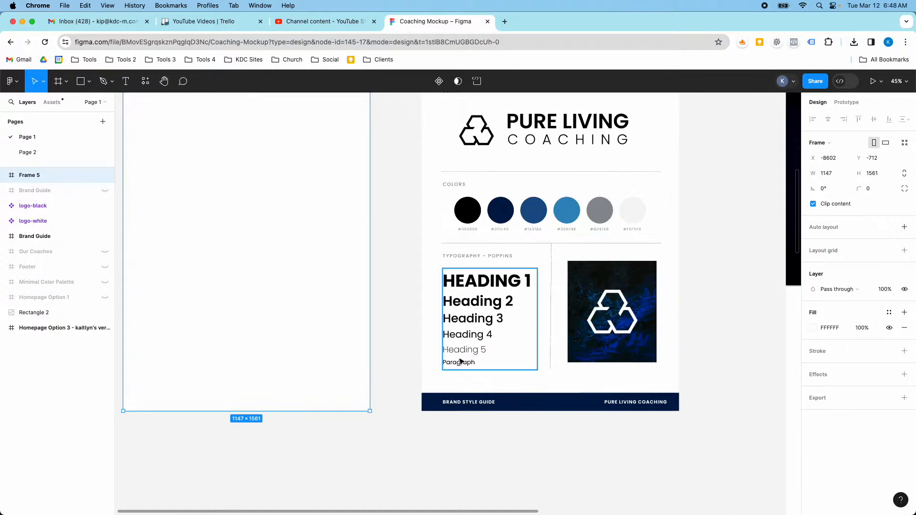
click(89, 83)
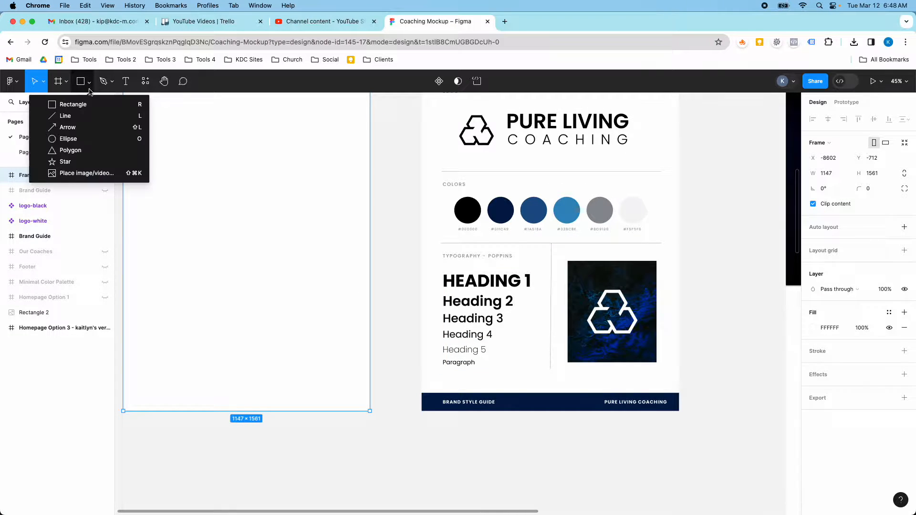
click(90, 104)
mouse_move(124, 400)
mouse_down()
mouse_move(371, 413)
mouse_move(336, 394)
mouse_up()
Fill the new footer rectangle with navy 011C49 sampled from the Brand Guide's footer bar.
click(513, 408)
click(333, 408)
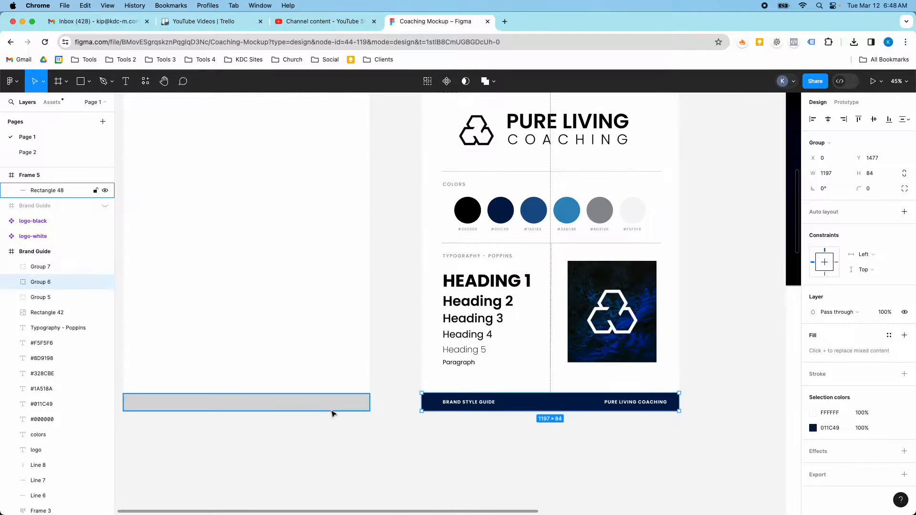
click(809, 314)
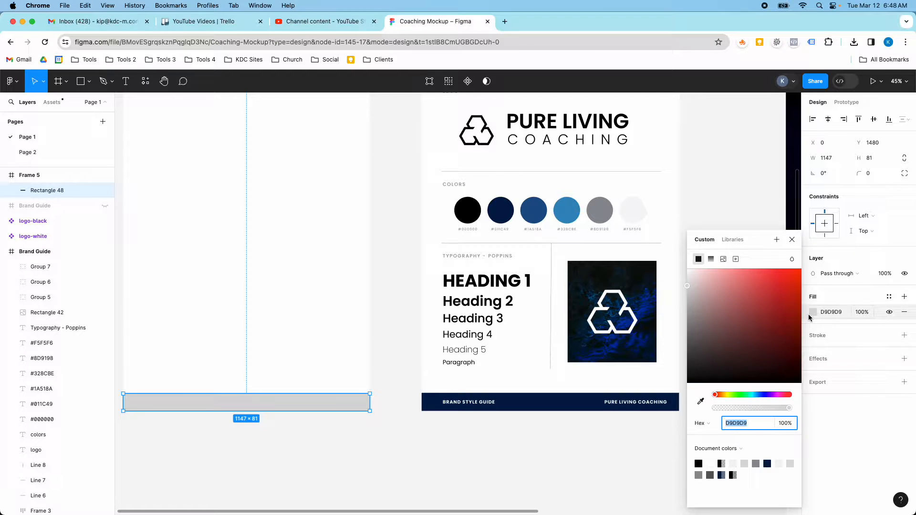
click(700, 401)
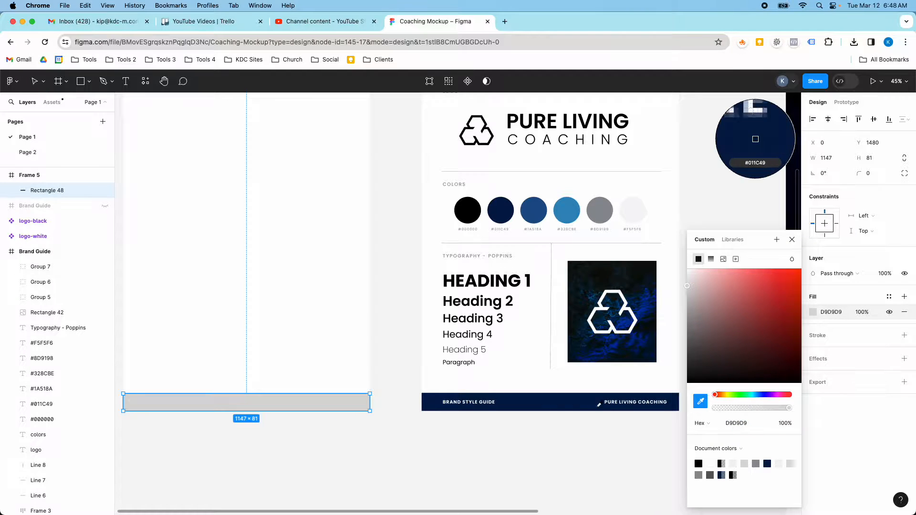
click(537, 402)
click(437, 425)
Copy the "Brand Style Guide" label from the Brand Guide's footer into the new footer and shrink its text box to fit.
double_click(460, 405)
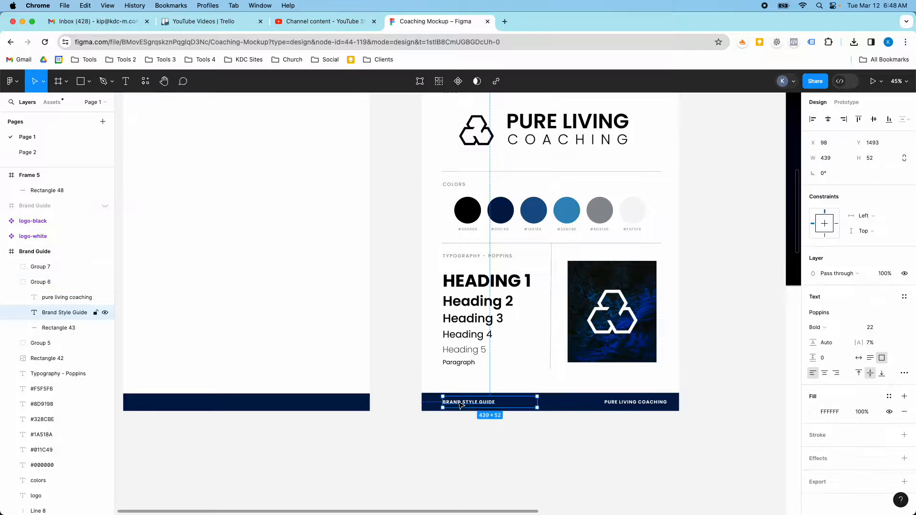
drag(462, 405, 156, 415)
scroll(256, 360, up, 2)
scroll(181, 411, down, 3)
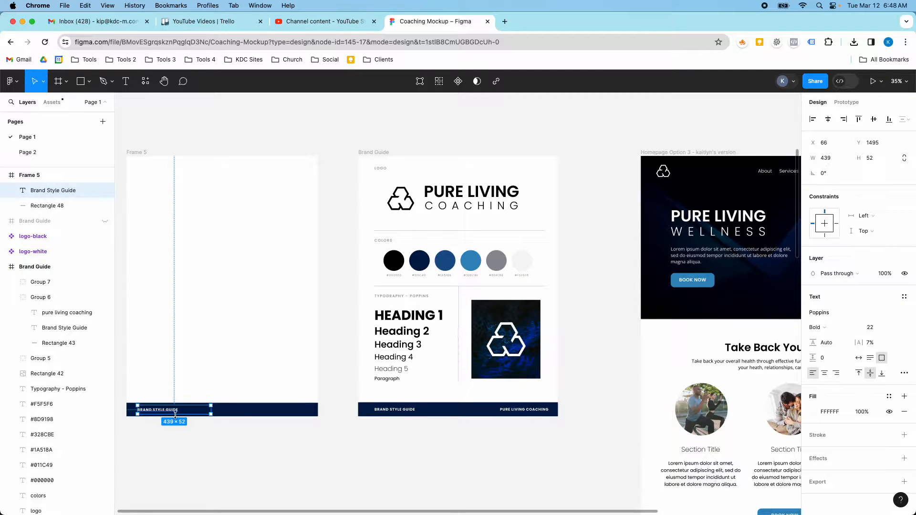
double_click(211, 413)
scroll(158, 415, up, 3)
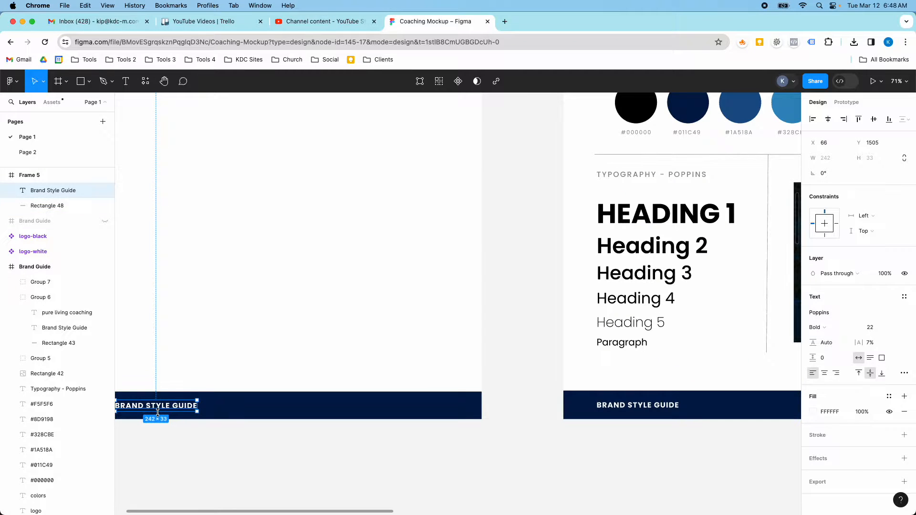
Duplicate the footer label toward the bar's other end and change the copy's text to "Client Name".
drag(161, 414, 376, 414)
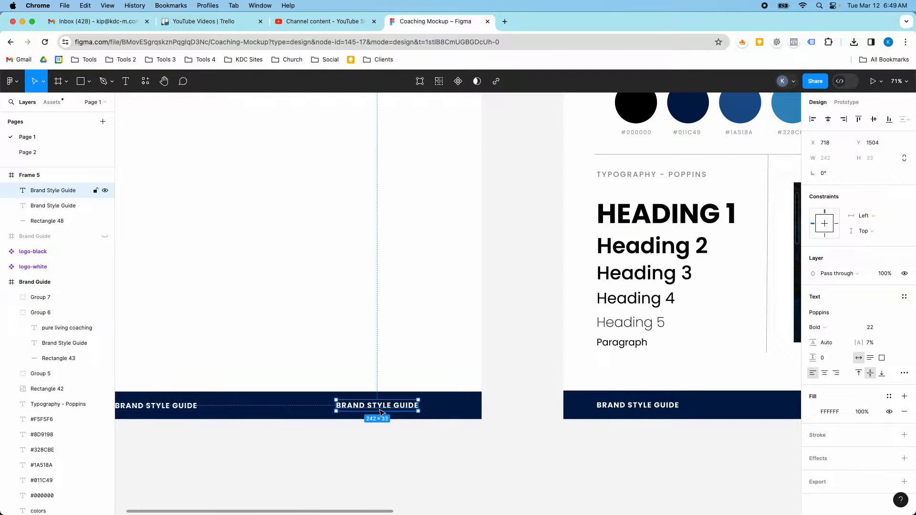
scroll(380, 413, down, 3)
scroll(380, 413, up, 3)
double_click(379, 406)
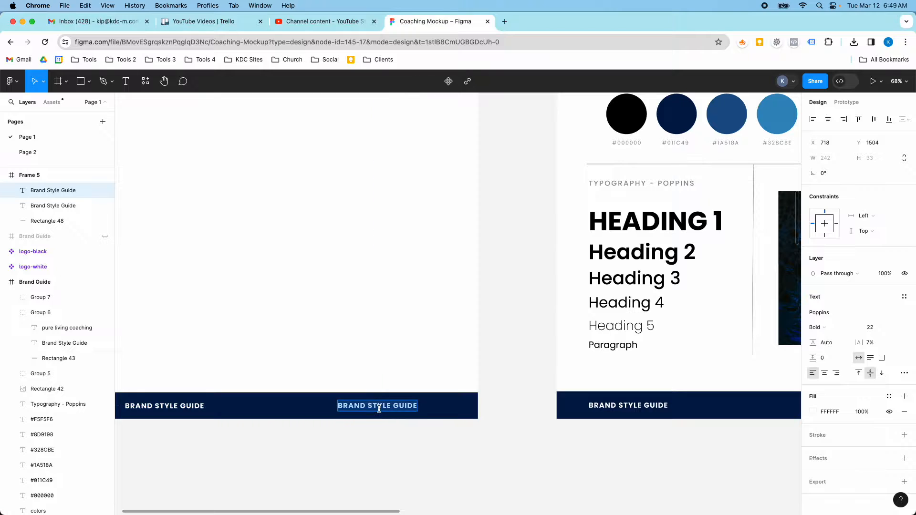
text(Cl)
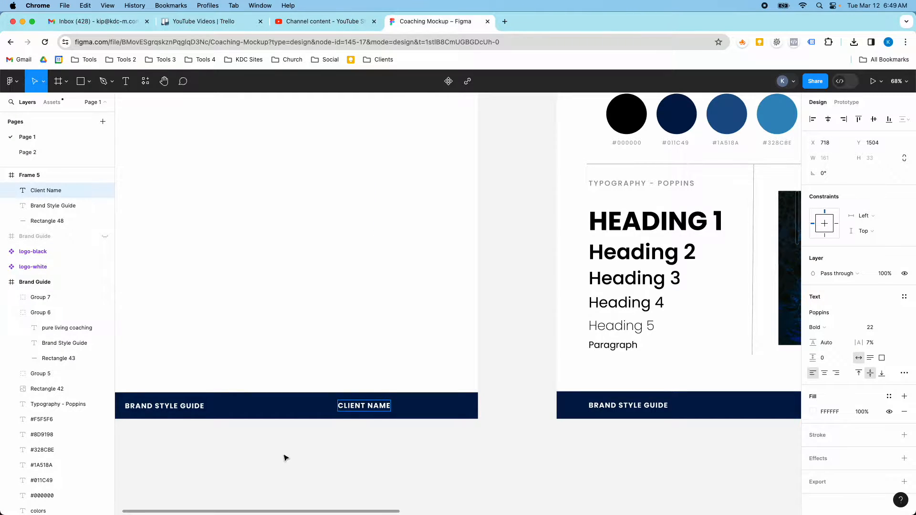
Combine both footer labels in a horizontal auto layout with 500 spacing and centre it horizontally in the frame.
click(165, 406)
shift+click(360, 410)
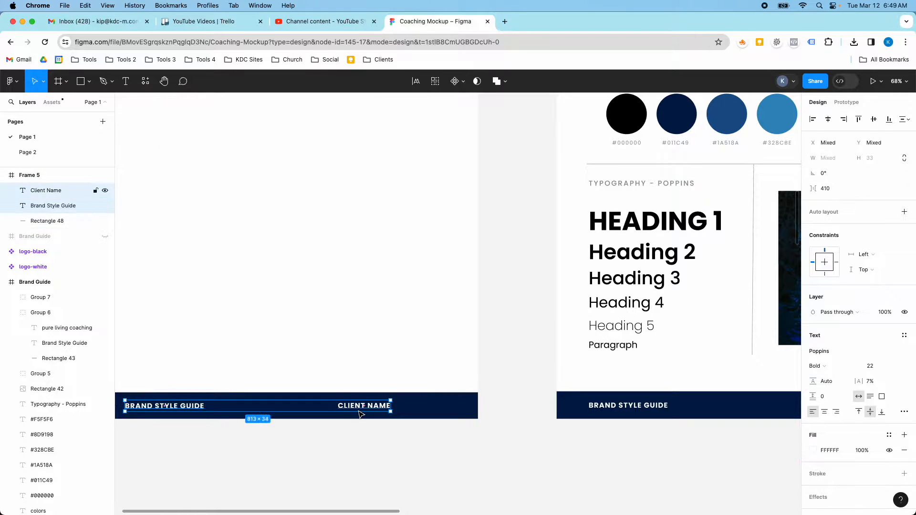
key(shift+a)
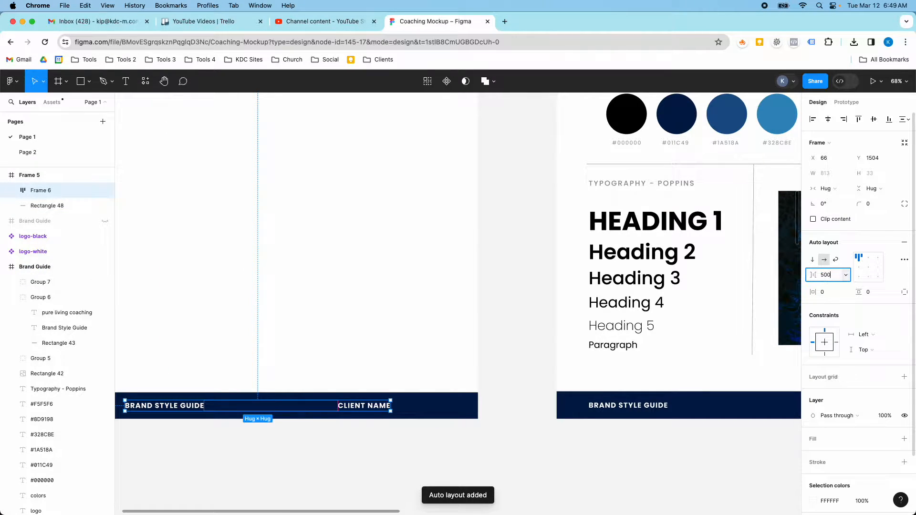
key(Return)
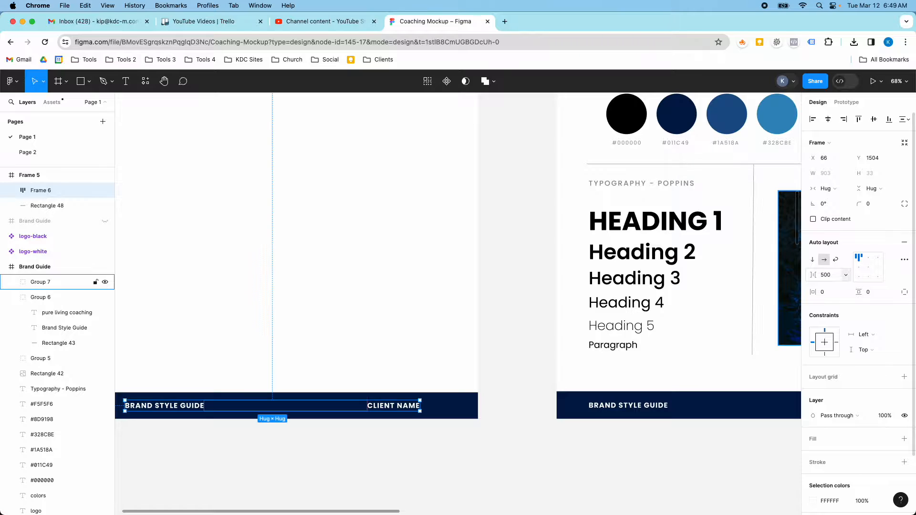
click(825, 121)
click(514, 342)
Check the new footer bar against the original and inspect the divider line above the Brand Guide's Colors section.
scroll(287, 382, down, 3)
scroll(181, 363, up, 4)
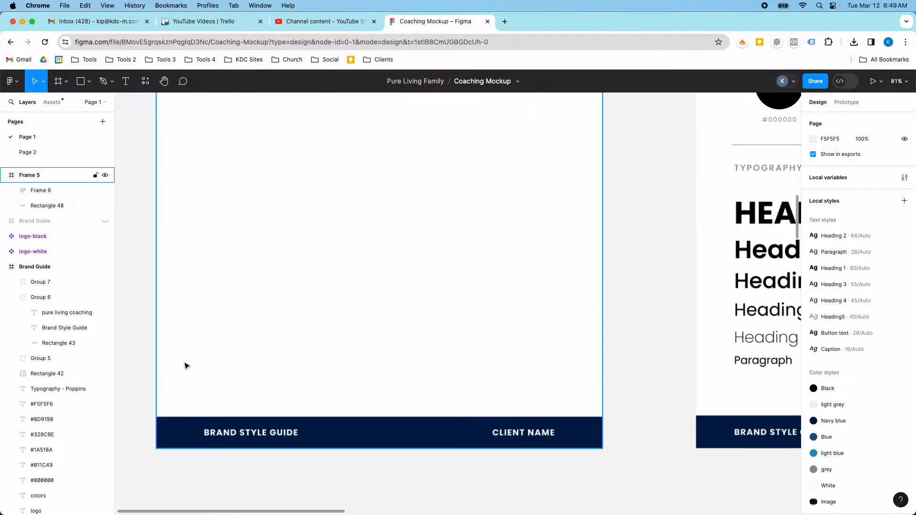
click(164, 432)
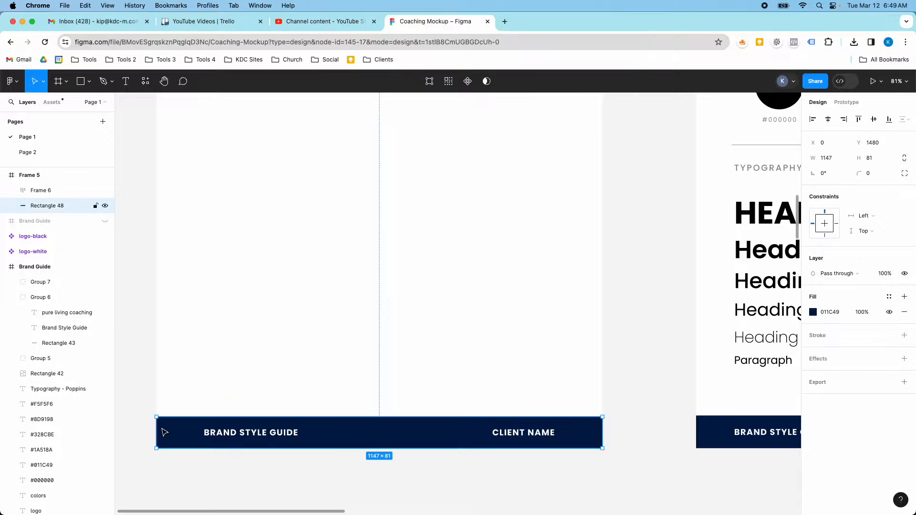
scroll(217, 421, down, 6)
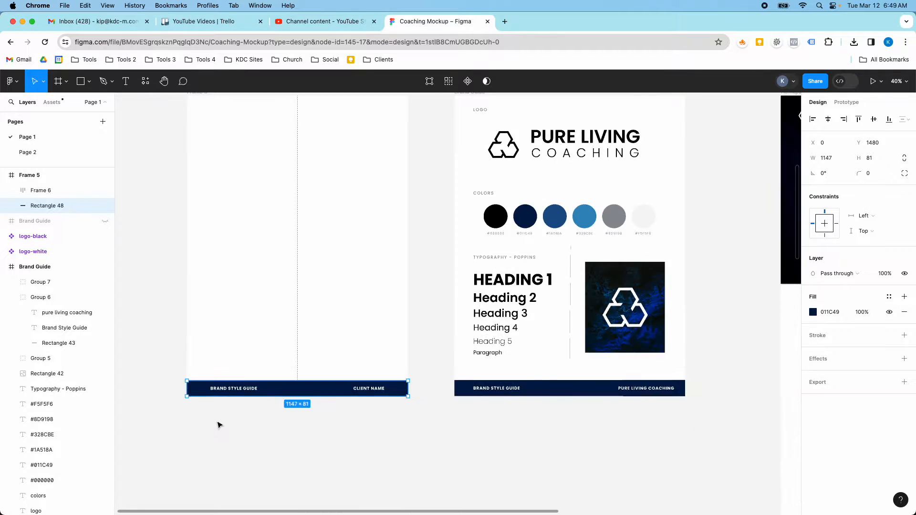
scroll(282, 342, up, 1)
scroll(443, 222, up, 5)
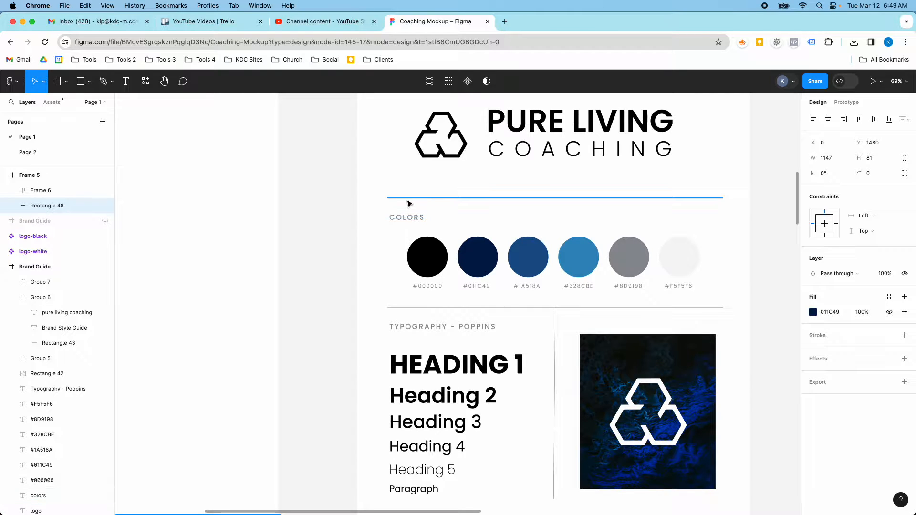
click(408, 200)
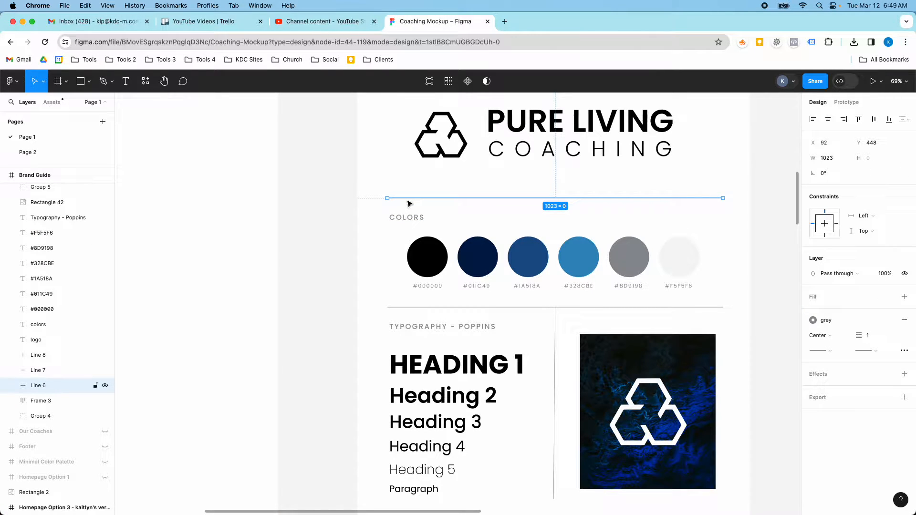
scroll(166, 223, down, 6)
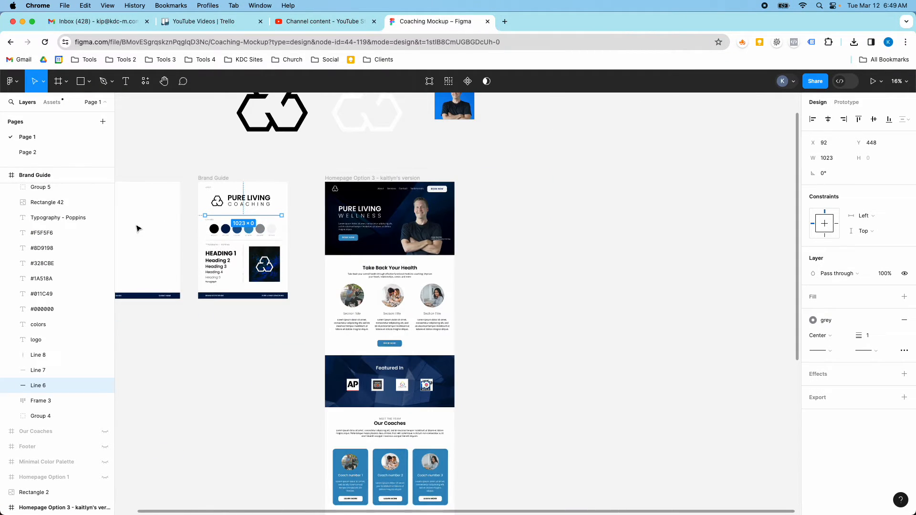
scroll(138, 228, left, 3)
scroll(219, 239, up, 4)
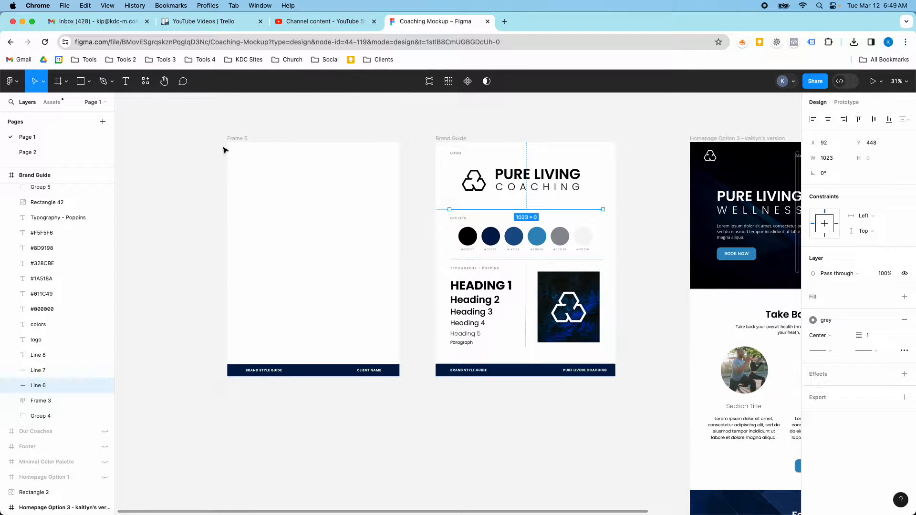
Draw a divider line about 937 long across the upper part of the new frame and set its rotation to 0°.
click(89, 81)
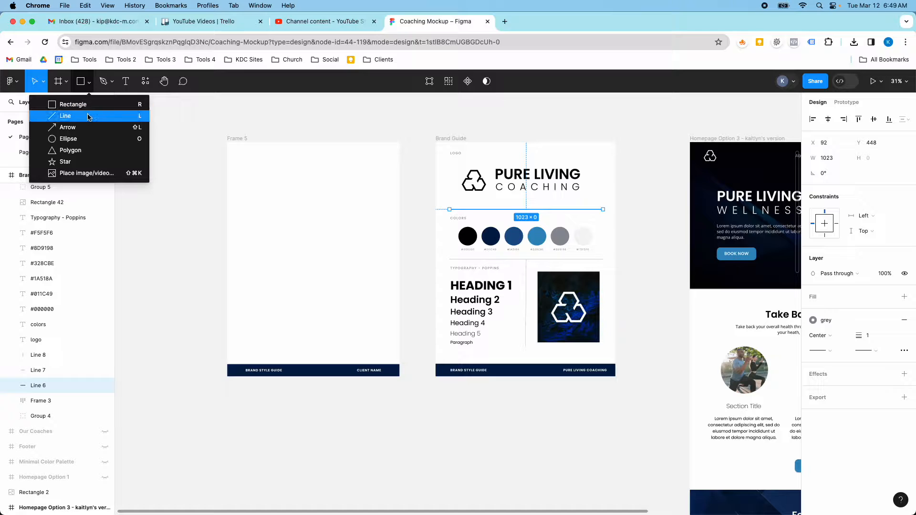
click(53, 116)
drag(241, 201, 381, 201)
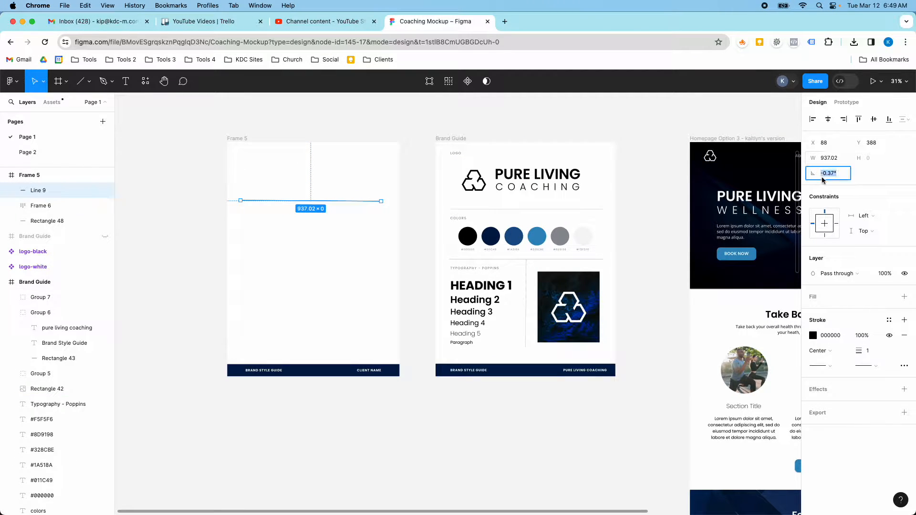
text(0)
key(Return)
scroll(405, 220, up, 3)
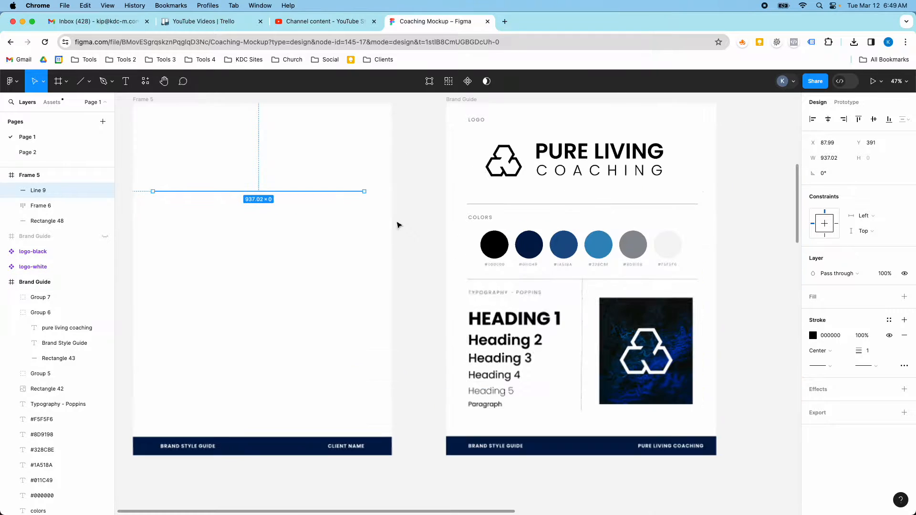
Centre the new divider line horizontally in the frame.
click(828, 120)
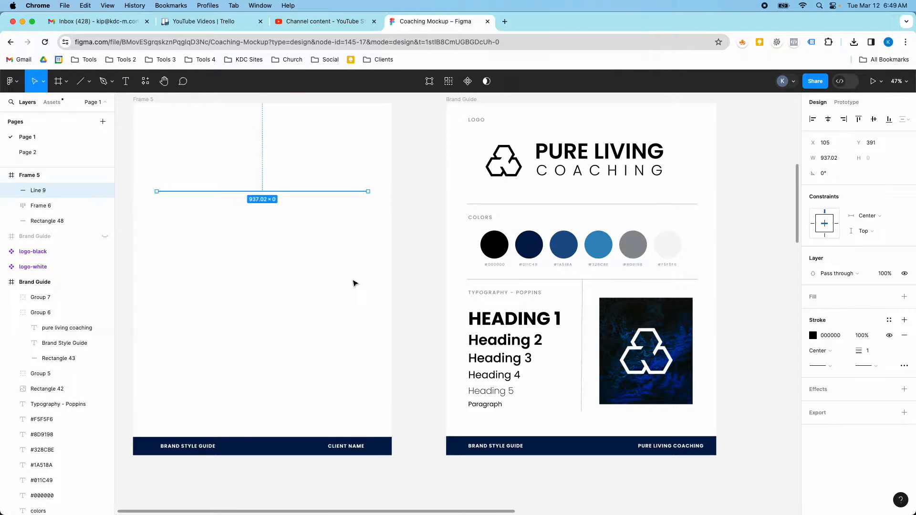
click(328, 269)
click(291, 192)
click(246, 272)
scroll(256, 224, up, 3)
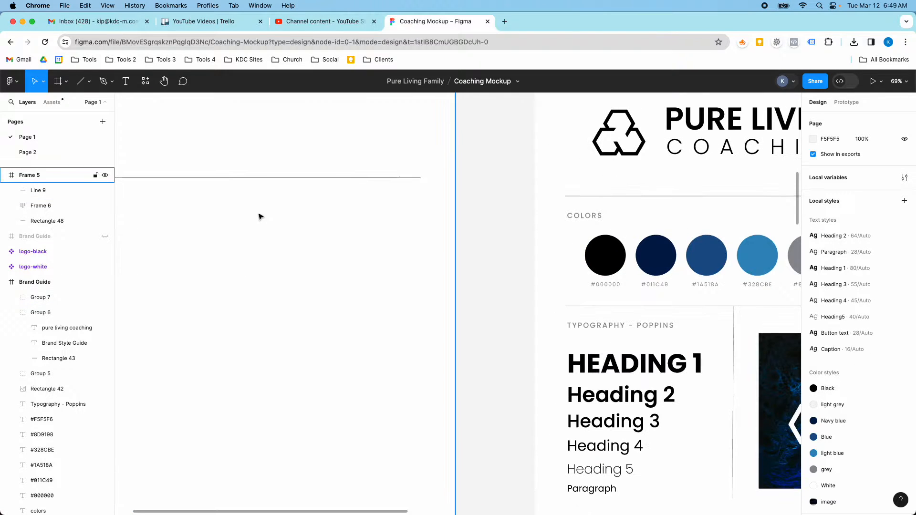
Recolour the divider line's stroke to C6C8CB by sampling the divider above the Brand Guide's Colors section.
click(265, 178)
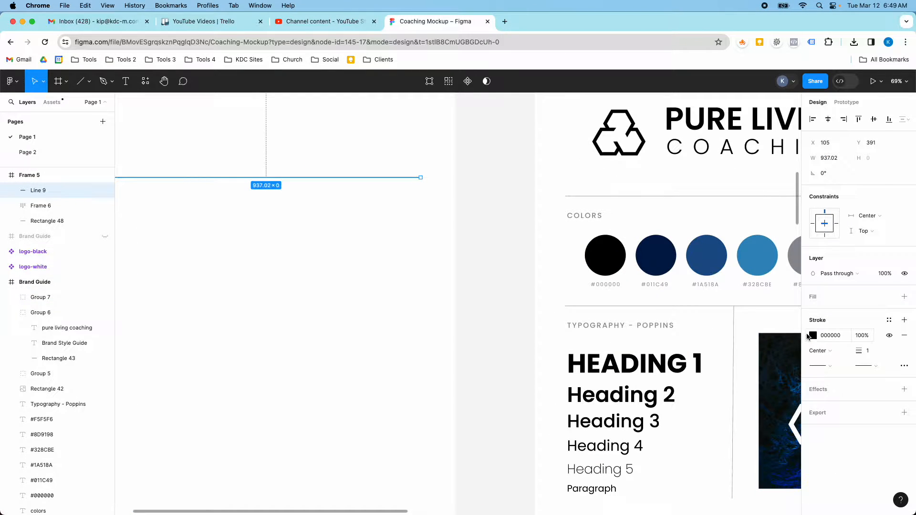
click(807, 336)
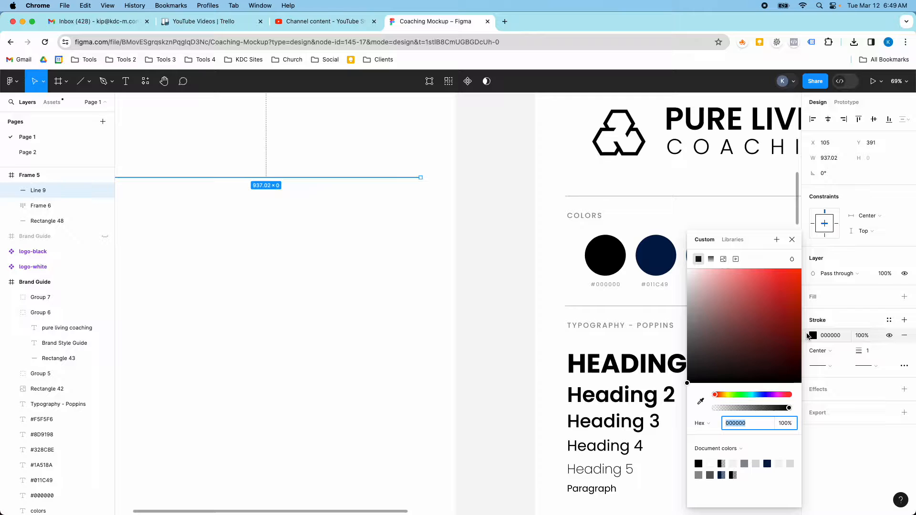
click(700, 402)
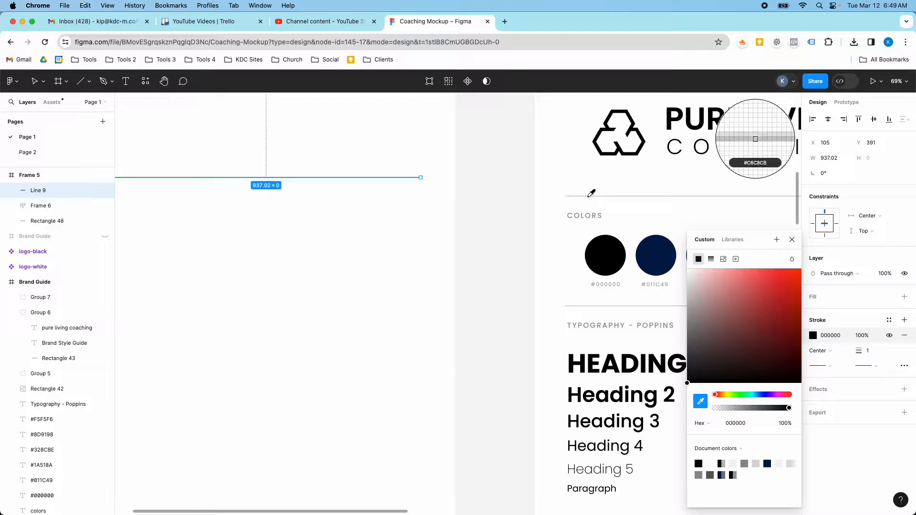
click(590, 190)
click(433, 217)
Compare the new divider line's stroke settings with those of the divider above the Brand Guide's Colors section.
click(289, 182)
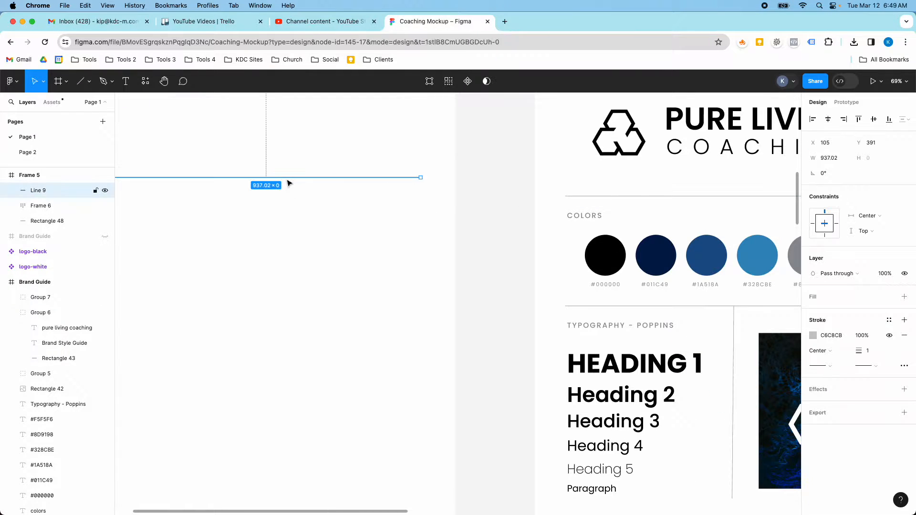
scroll(210, 237, down, 5)
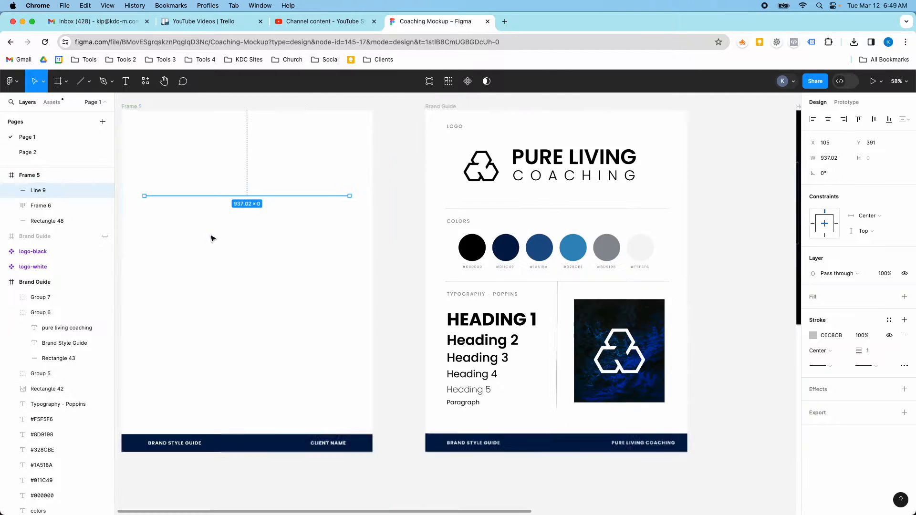
scroll(147, 241, up, 4)
click(159, 244)
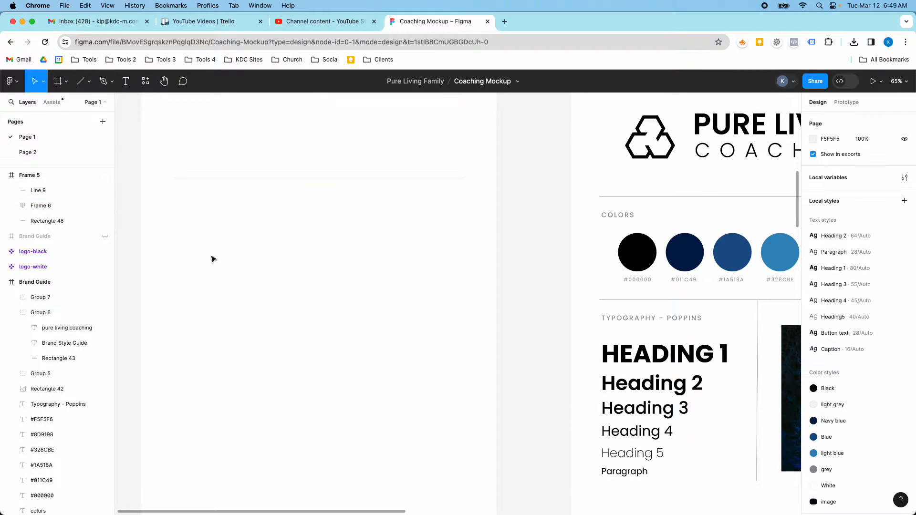
click(240, 184)
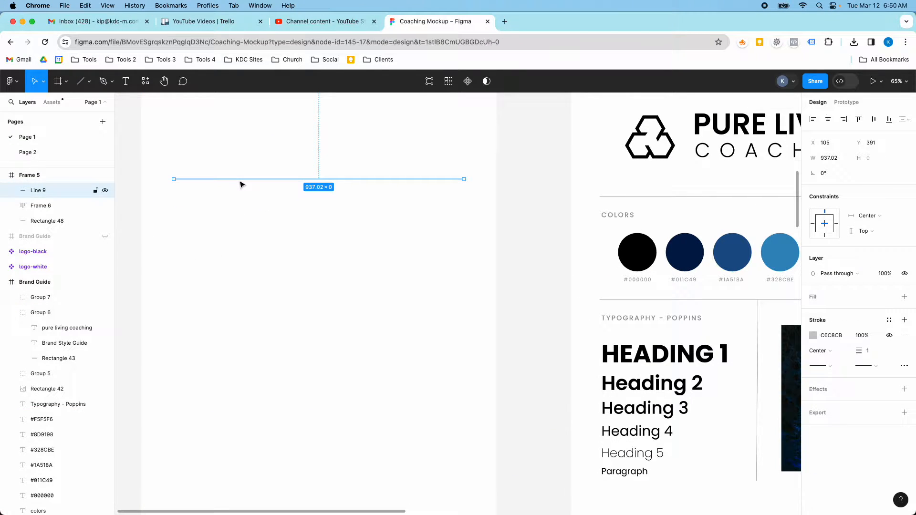
click(618, 199)
click(621, 198)
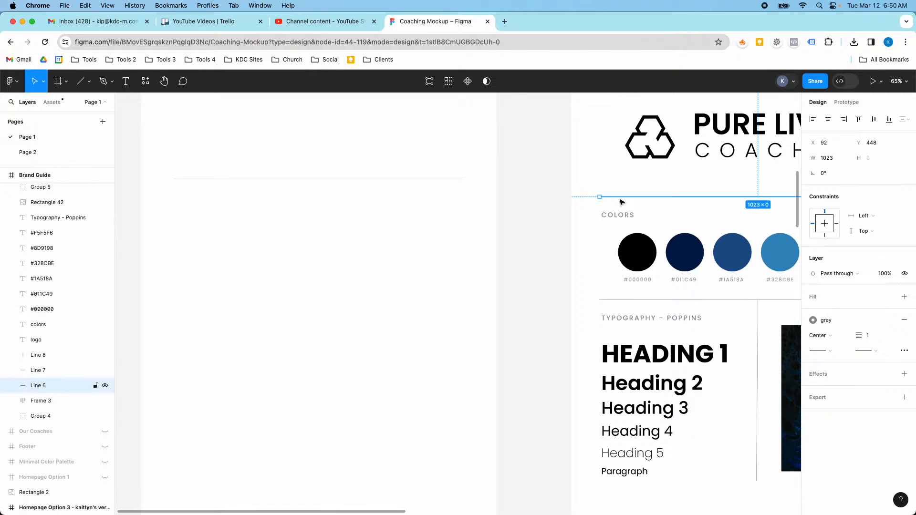
click(412, 182)
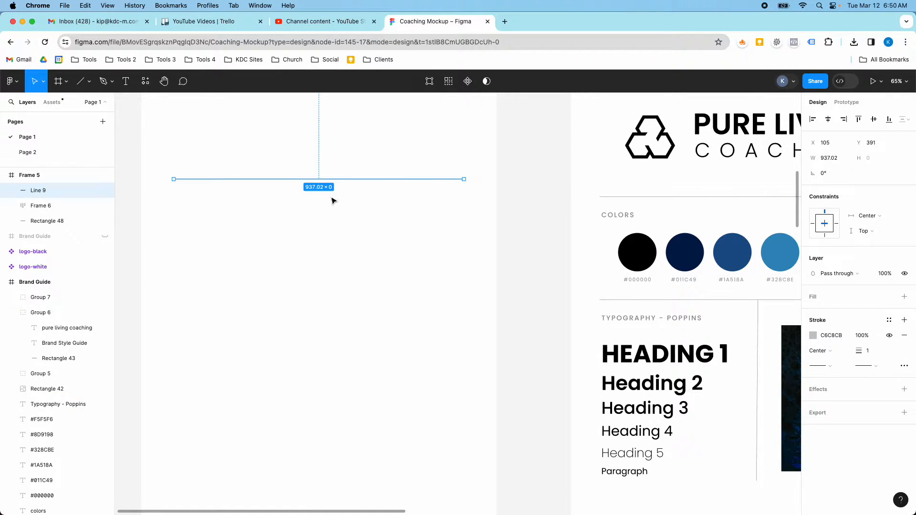
Duplicate the divider line twice lower in the frame and rotate the second copy to about 90° as a centred vertical divider.
drag(316, 180, 318, 357)
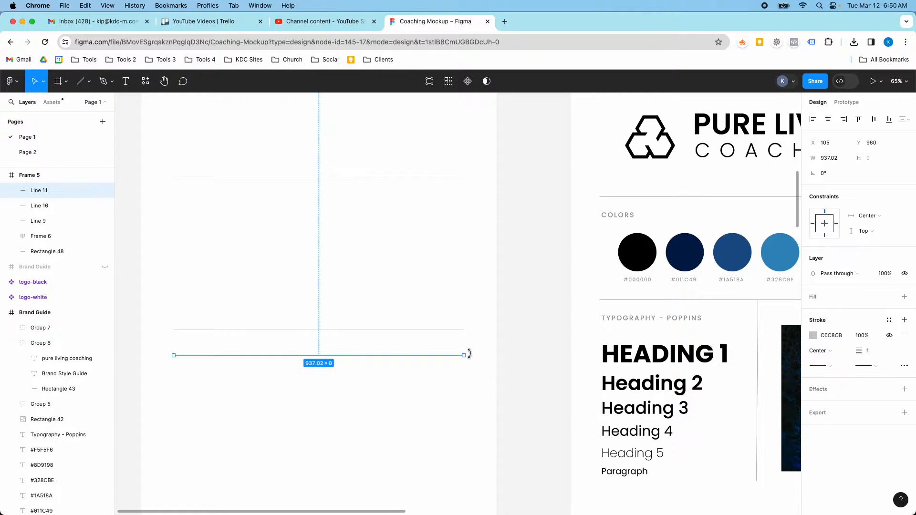
drag(469, 353, 318, 254)
scroll(316, 257, down, 3)
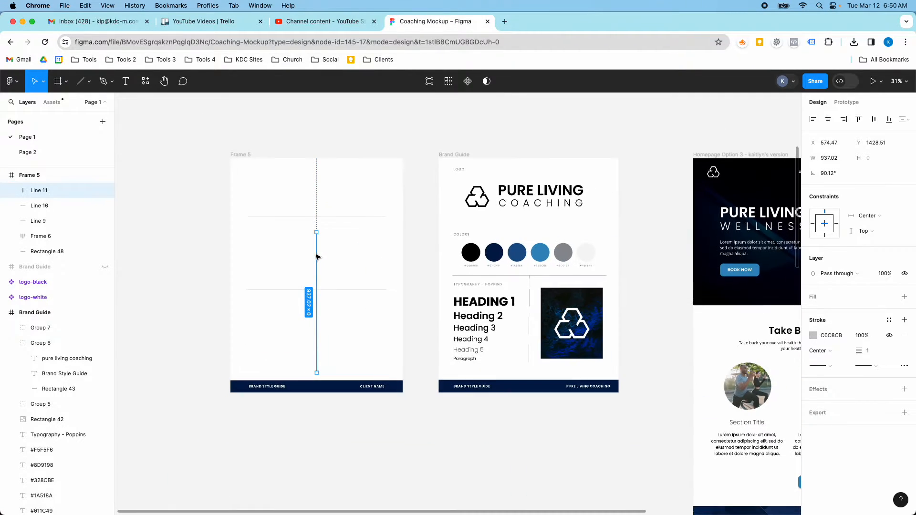
scroll(317, 241, up, 5)
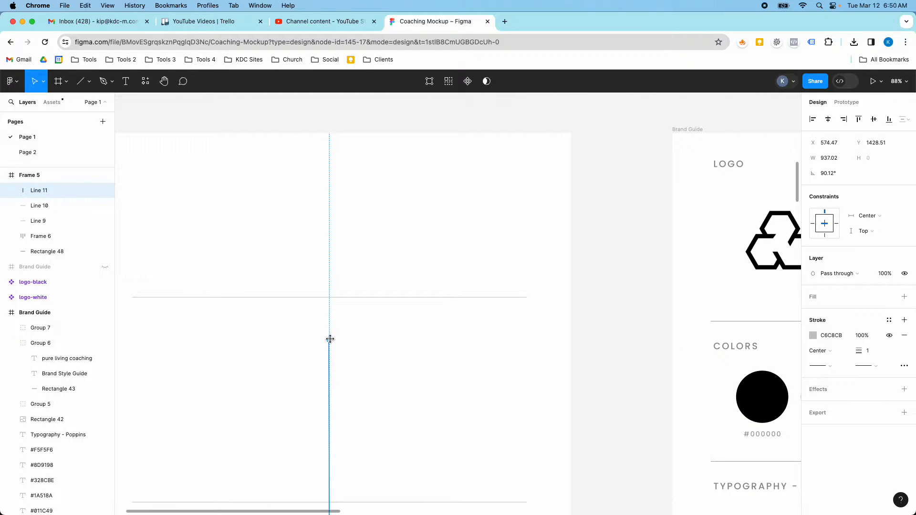
Shorten the vertical divider to about 541 so it starts just below the second horizontal divider, and place it at X 574.
drag(330, 339, 330, 318)
scroll(327, 354, down, 5)
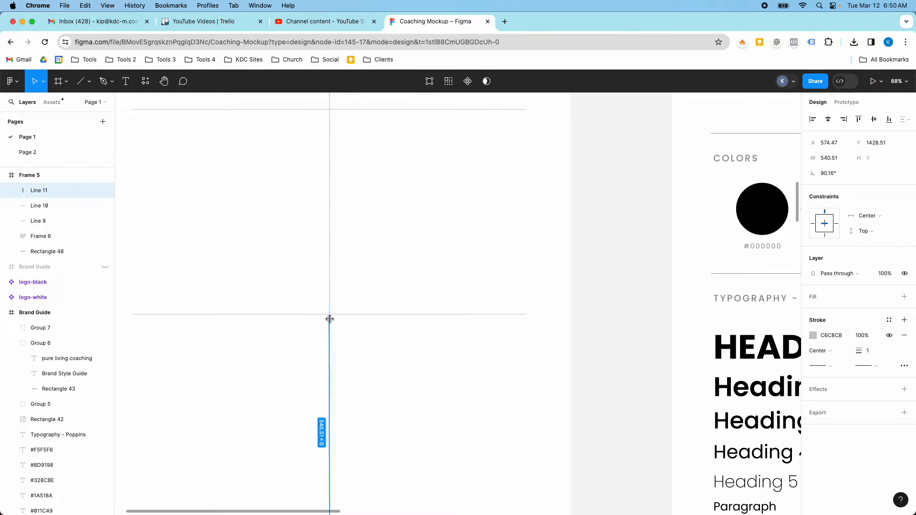
scroll(329, 318, down, 6)
scroll(329, 319, up, 3)
click(381, 381)
click(328, 364)
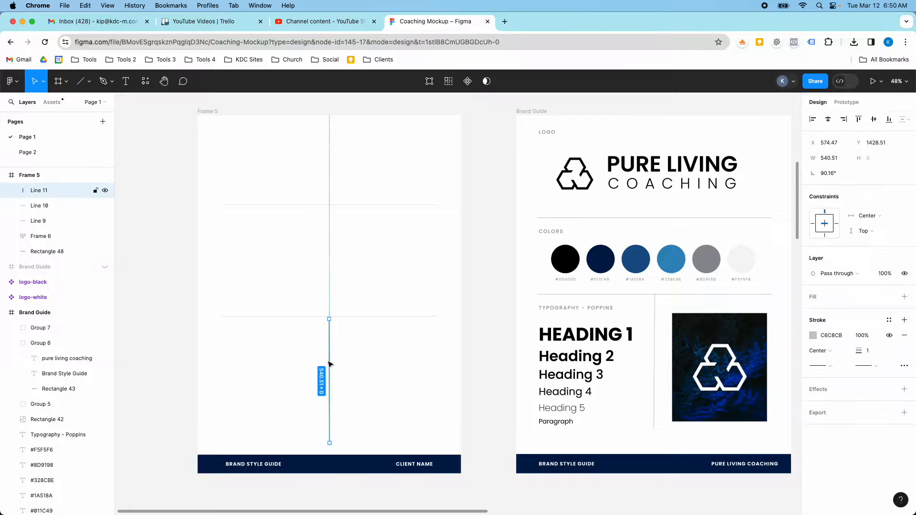
click(418, 299)
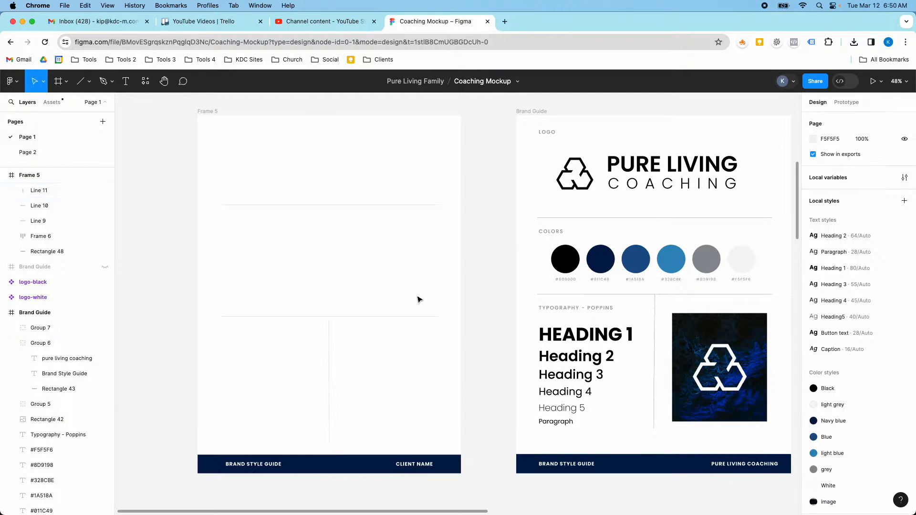
click(330, 347)
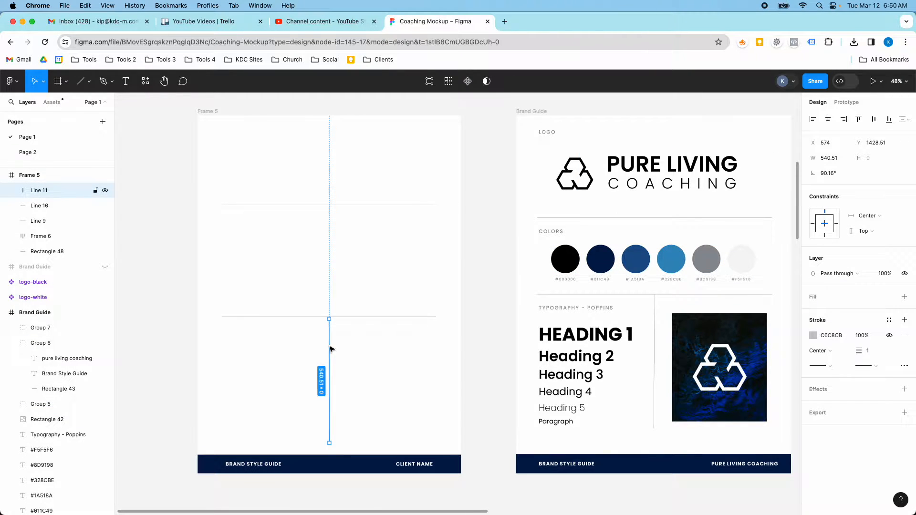
click(414, 362)
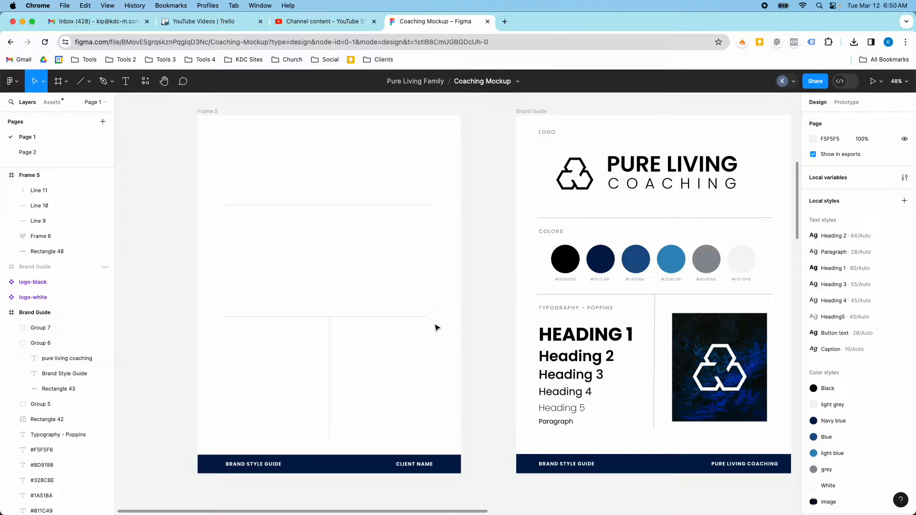
Draw an ellipse about 123 × 117 in the section between the two horizontal dividers.
scroll(323, 290, up, 4)
scroll(323, 286, down, 5)
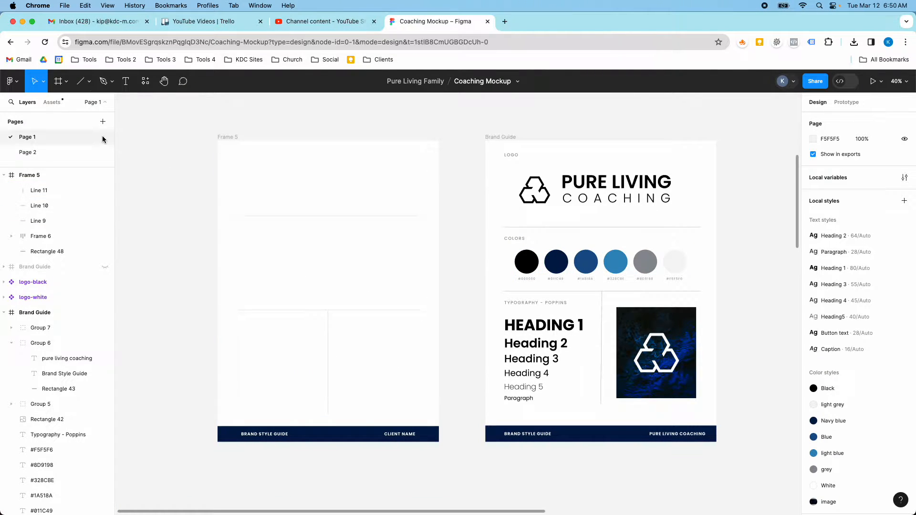
click(89, 85)
click(85, 138)
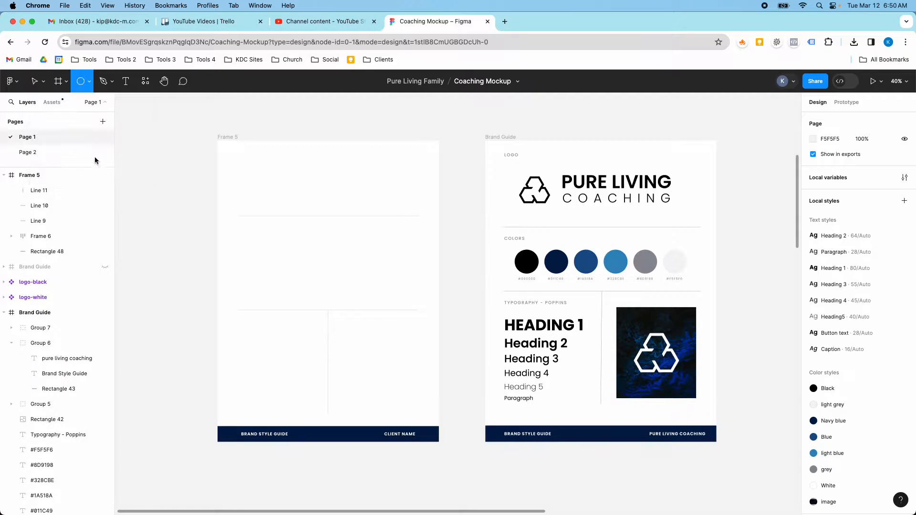
mouse_move(262, 255)
mouse_down()
mouse_move(279, 281)
mouse_move(286, 276)
mouse_up()
Set the new ellipse's width and height to 124 to match the Brand Guide's black colour swatch.
click(529, 262)
click(532, 263)
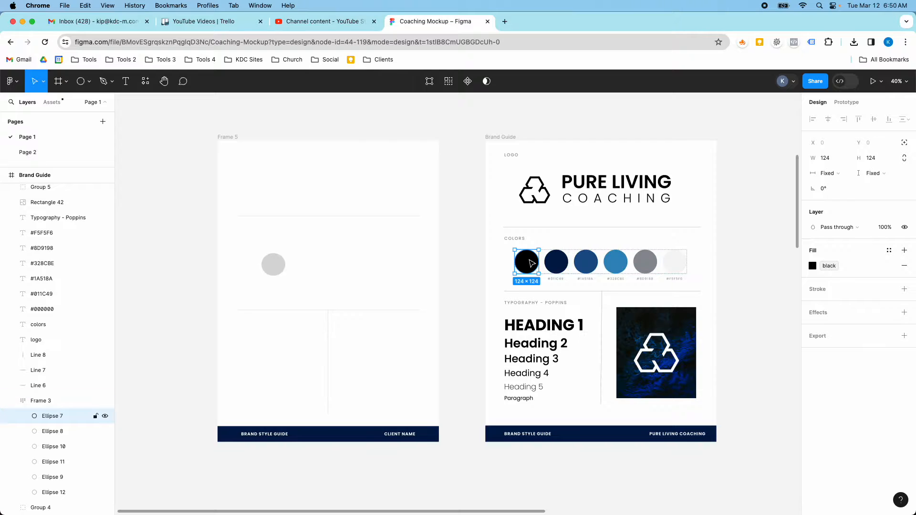
click(274, 263)
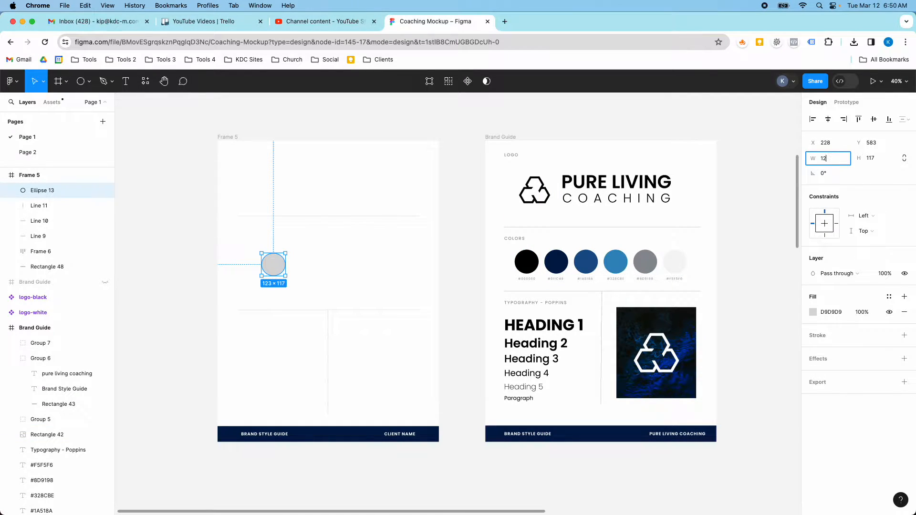
text(124)
key(Tab)
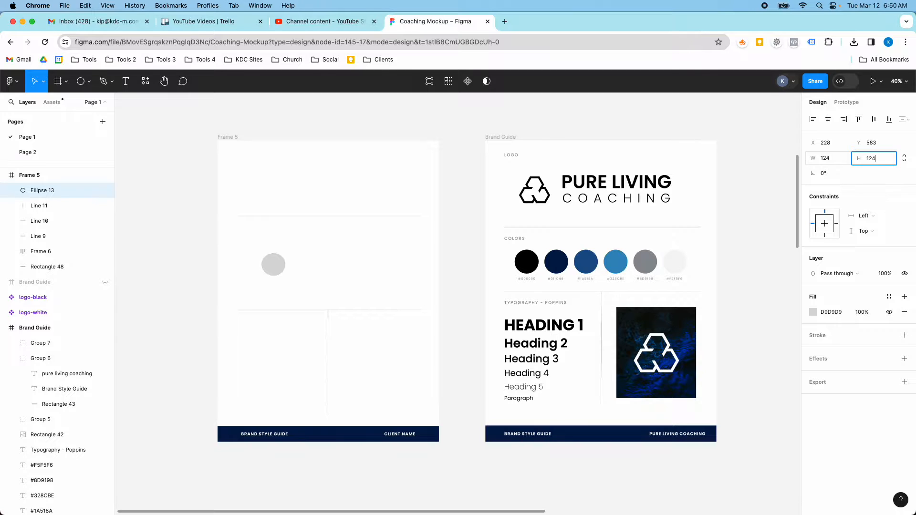
key(Return)
click(325, 272)
Duplicate the circle into a row of six and arrange them in a horizontal auto layout with 40 spacing, centred in the frame.
drag(275, 267, 413, 276)
drag(228, 251, 424, 278)
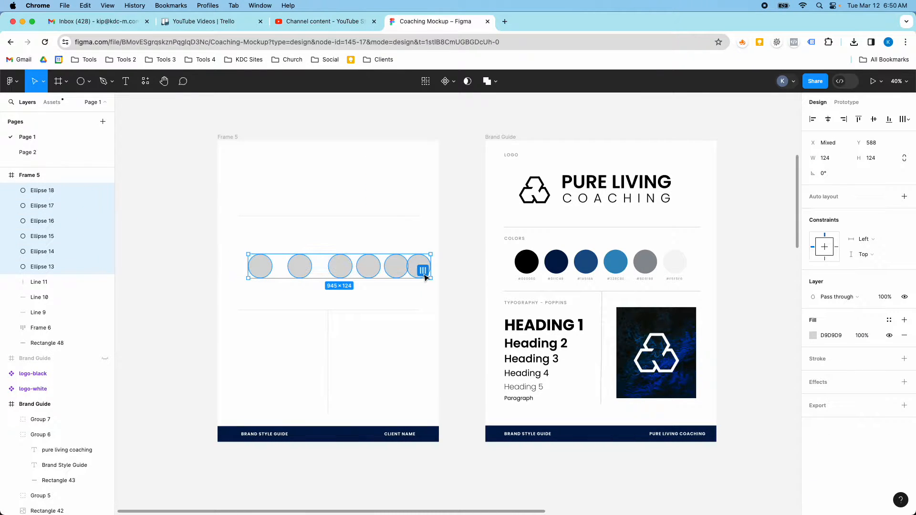
click(423, 274)
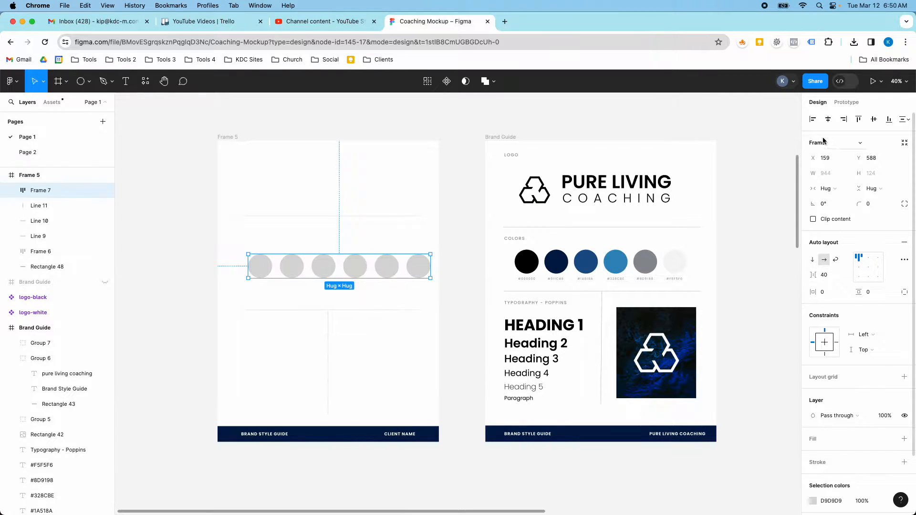
click(826, 120)
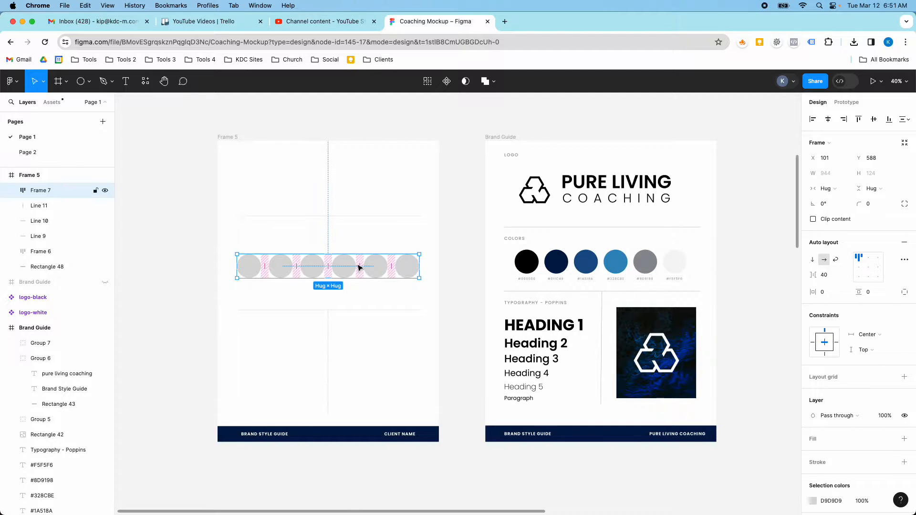
click(380, 300)
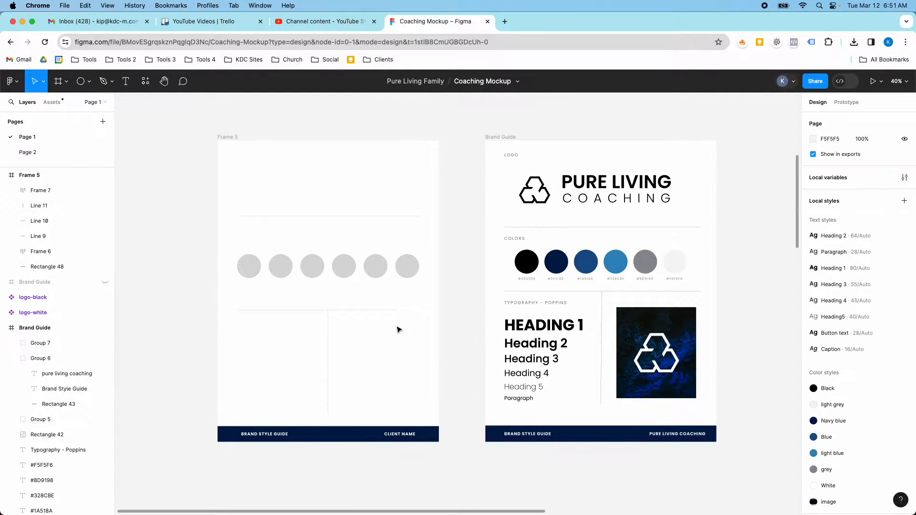
Copy the Brand Guide's Colors label above the circles and into the new frame's top section, changing the upper copy's text to "Logo".
click(512, 243)
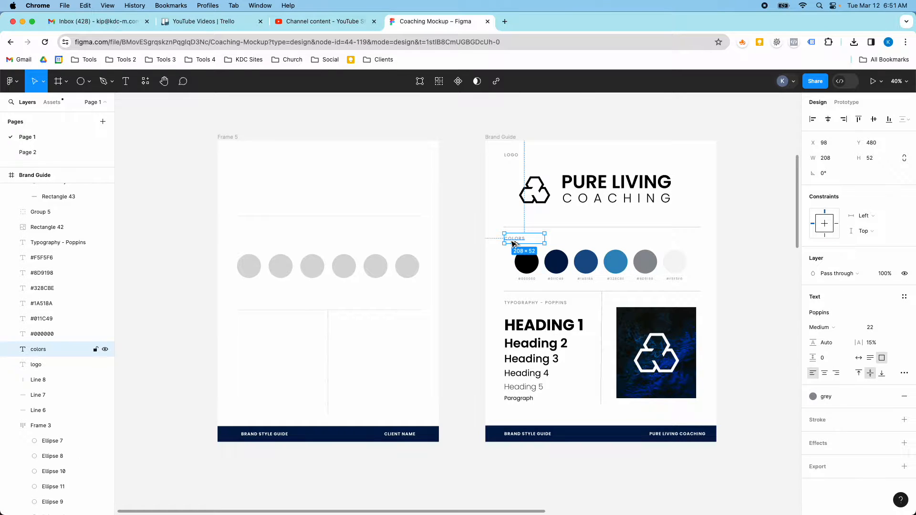
drag(512, 243, 246, 158)
double_click(292, 227)
double_click(246, 159)
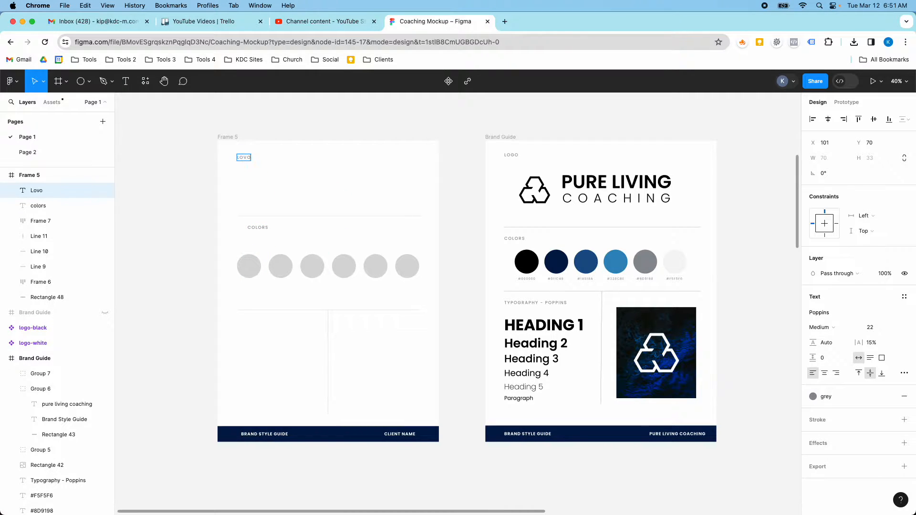
key(Escape)
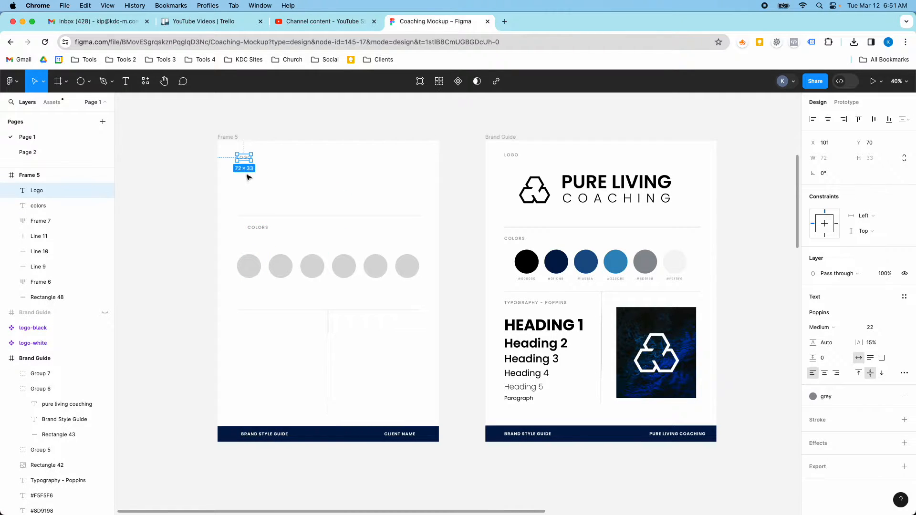
Duplicate the Logo label below the second horizontal divider and change the copy's text to "Typography".
drag(244, 162, 243, 328)
double_click(243, 328)
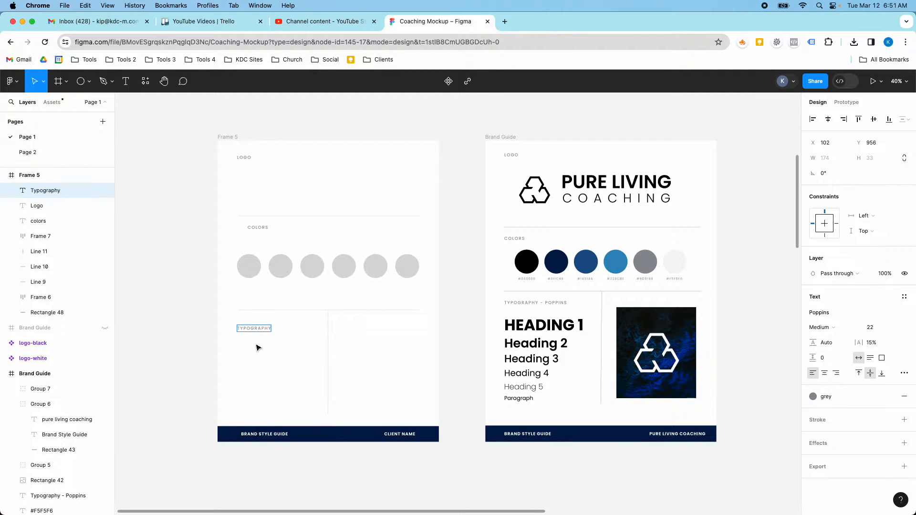
Align the Colors label with the Logo label at X 101 and move the Logo label down to Y 74.
scroll(247, 365, up, 5)
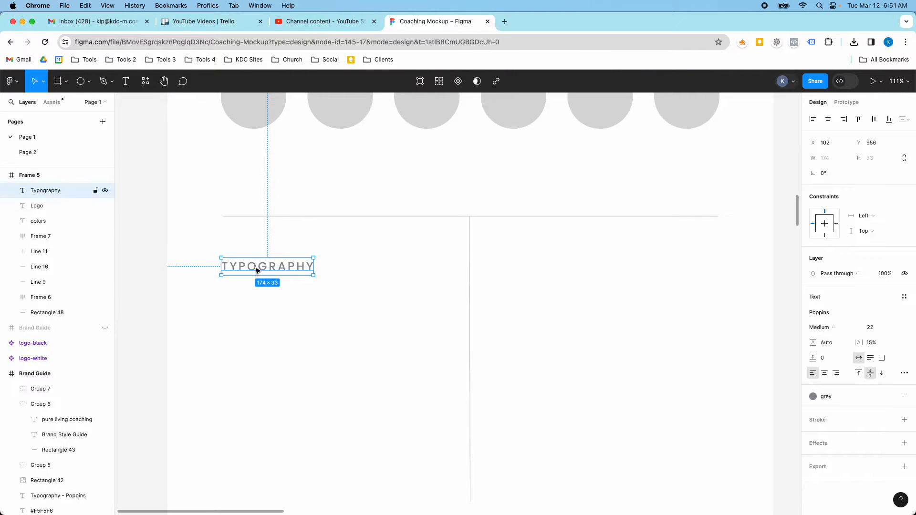
scroll(256, 267, up, 5)
drag(262, 244, 235, 245)
scroll(245, 210, up, 3)
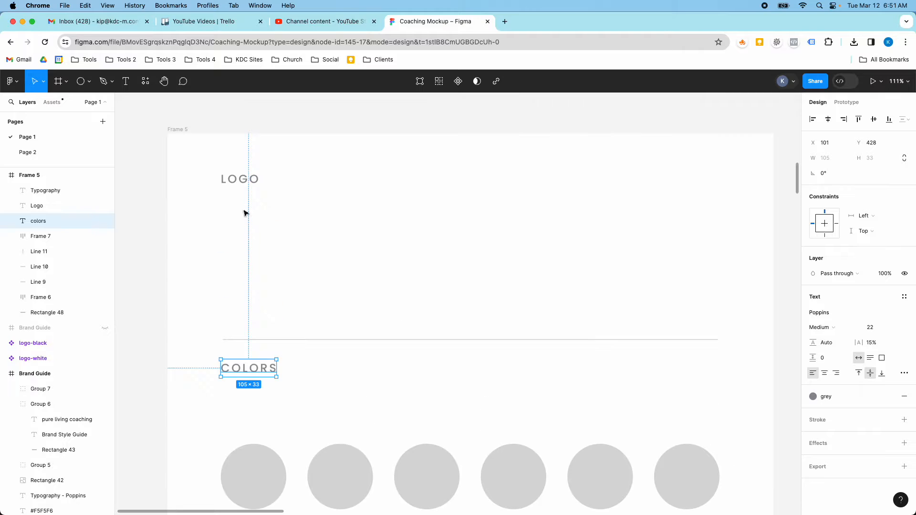
click(237, 183)
drag(237, 183, 237, 185)
scroll(234, 224, down, 4)
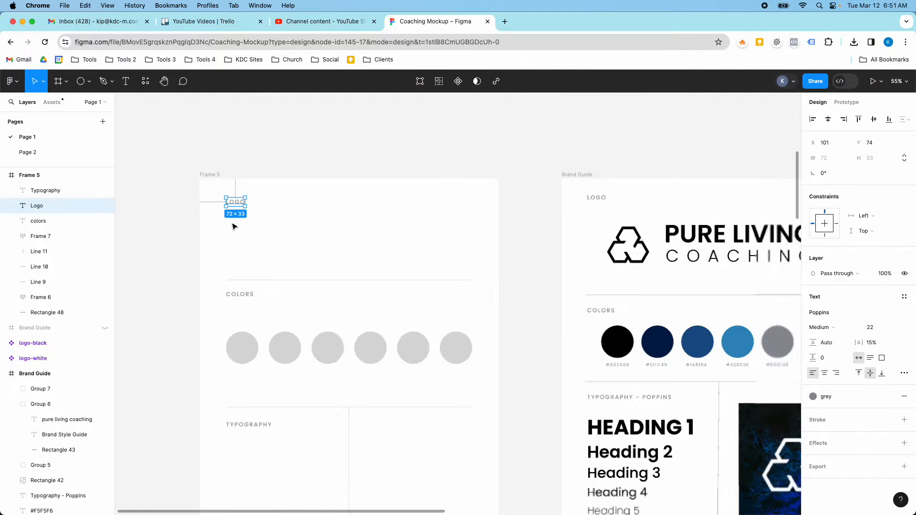
Move the new frame's Logo label down to Y 101.
drag(238, 426, 239, 424)
drag(237, 208, 239, 215)
scroll(341, 386, down, 3)
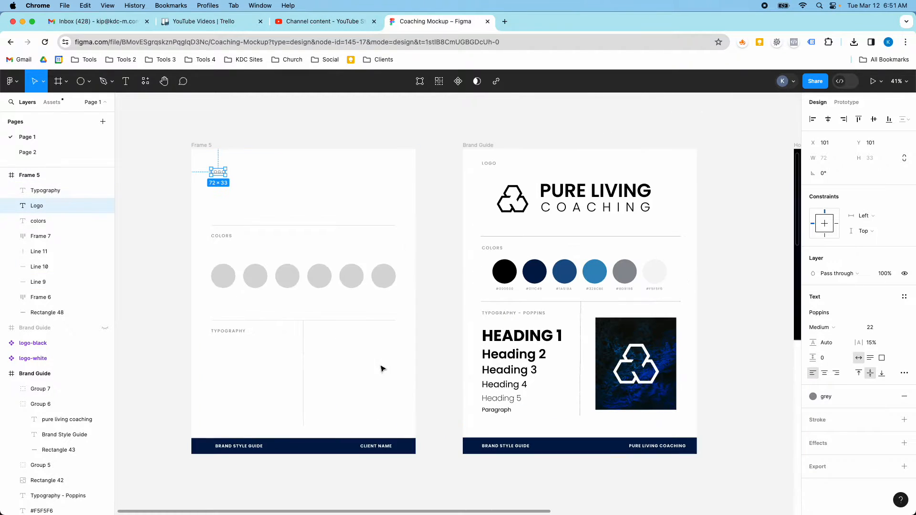
Draw a rectangle about 374 by 449 in the Typography section, to the right of the vertical divider.
click(89, 81)
click(72, 106)
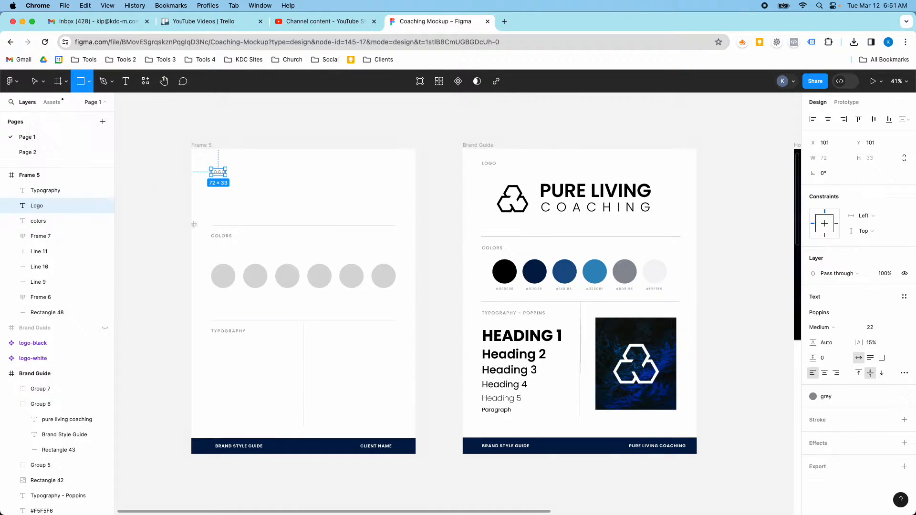
mouse_move(326, 336)
mouse_down()
mouse_move(365, 404)
mouse_move(392, 422)
mouse_up()
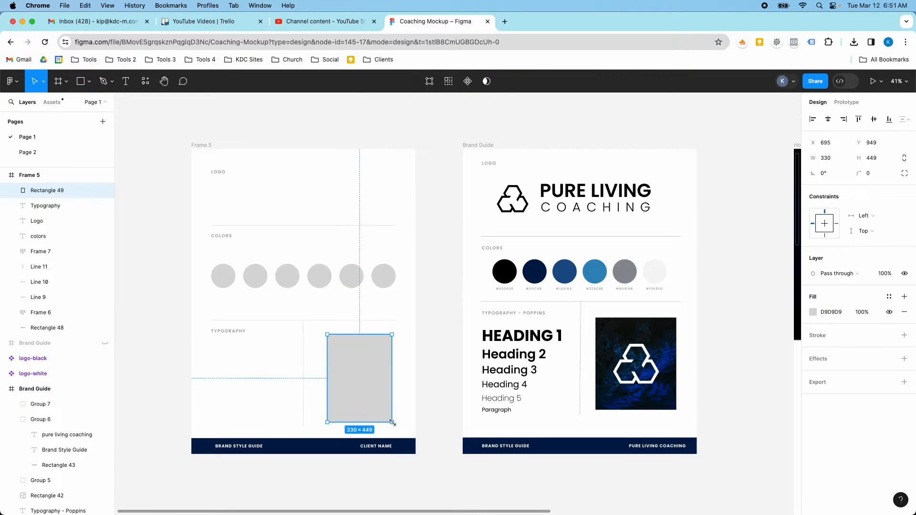
drag(326, 389, 318, 389)
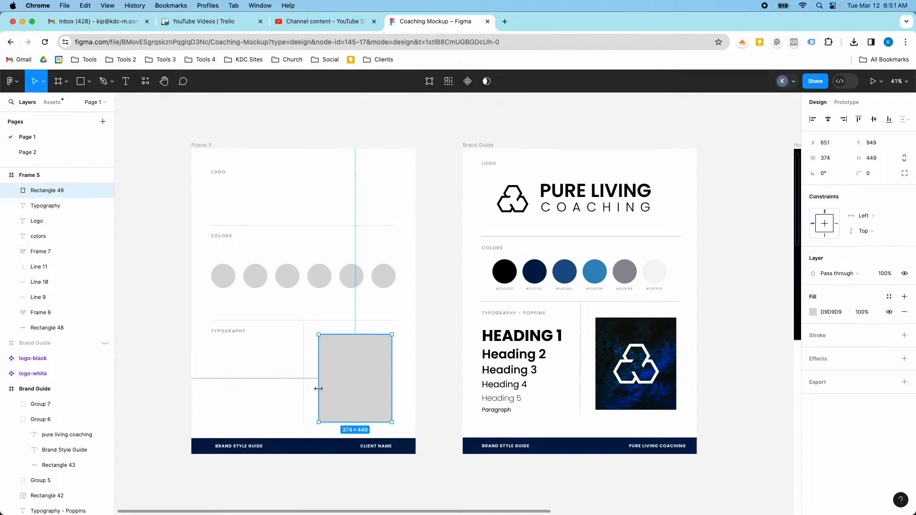
Set the rectangle's size to 370 by 460 and move it to X 655, Y 918.
click(827, 165)
key(Tab)
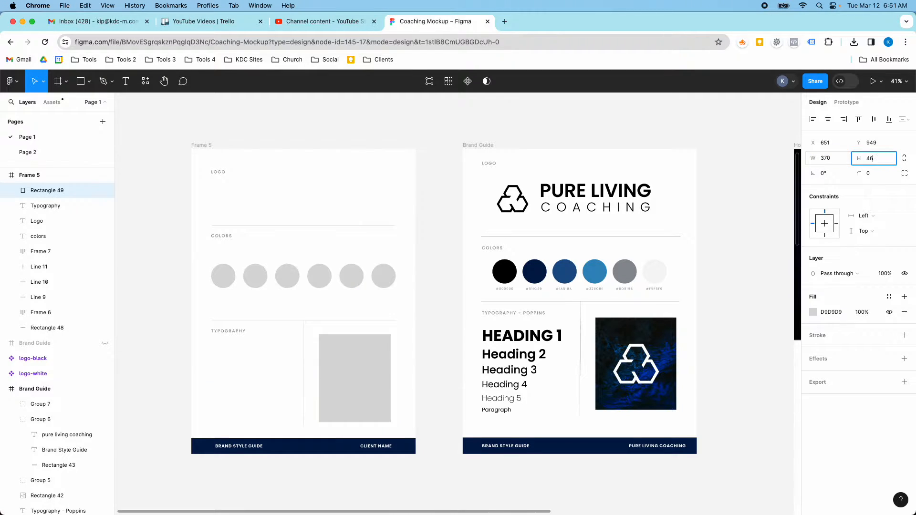
key(Return)
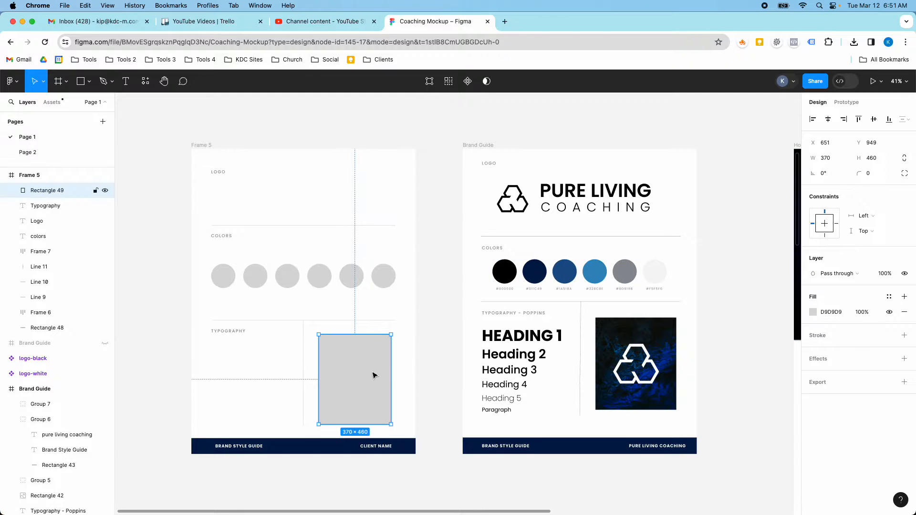
drag(372, 374, 377, 369)
scroll(290, 353, up, 5)
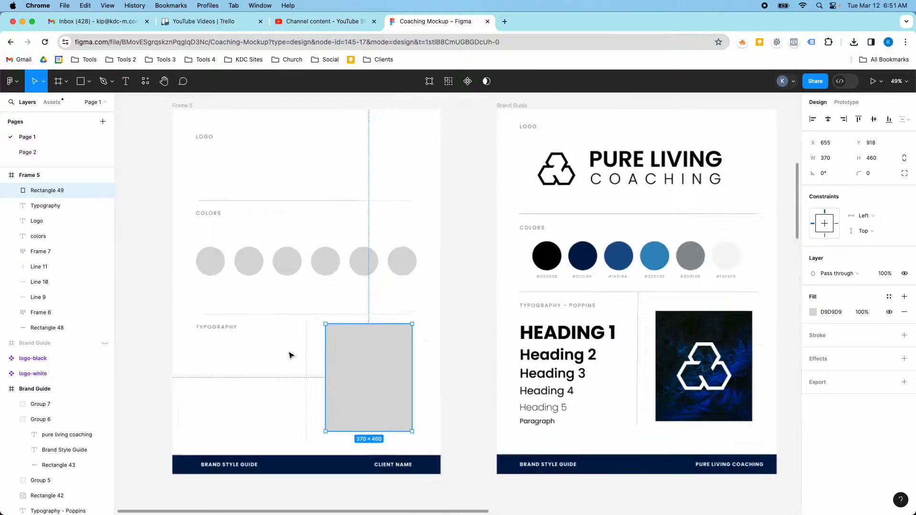
scroll(290, 354, down, 5)
scroll(262, 321, up, 2)
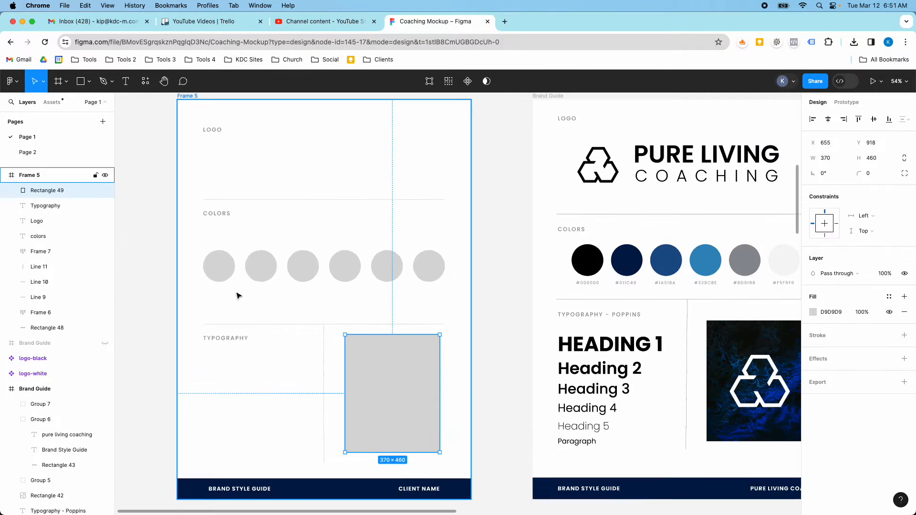
Copy the Brand Guide's #000000 label into the new frame and place one copy under each of the six circles at Y 749.
double_click(578, 285)
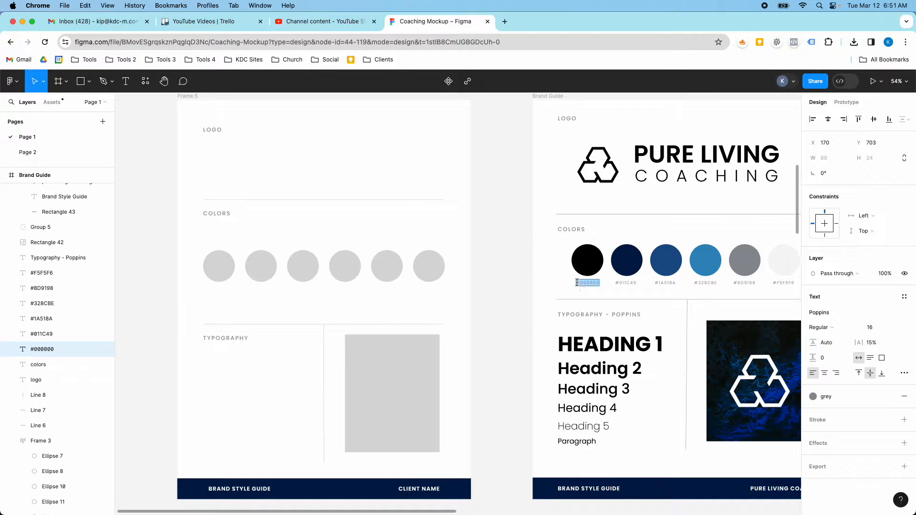
key(Escape)
drag(581, 286, 396, 299)
click(500, 299)
scroll(352, 306, up, 5)
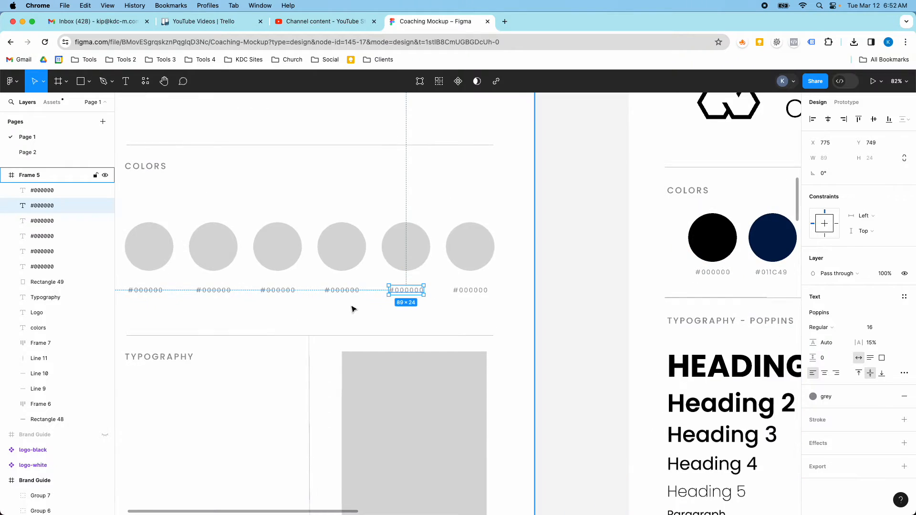
Combine the six #000000 labels under the circles into a horizontal auto layout.
click(163, 295)
shift+click(222, 293)
shift+click(280, 293)
shift+click(342, 295)
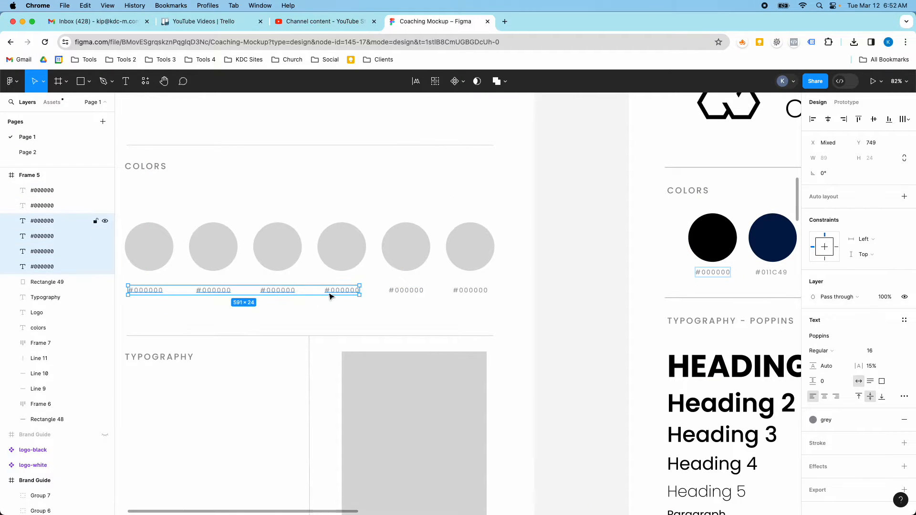
shift+click(411, 296)
shift+click(457, 292)
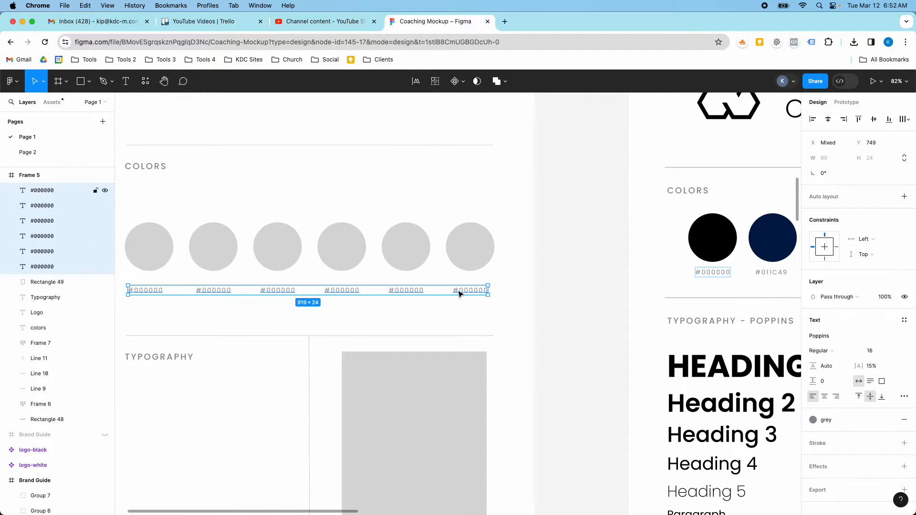
key(shift+a)
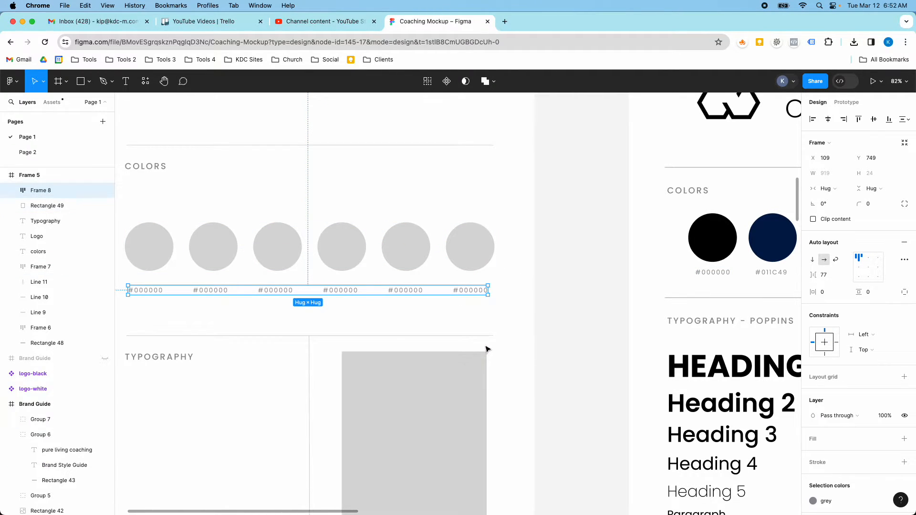
Set the spacing of the #000000 label row to 78 and centre the row horizontally in the frame.
click(824, 275)
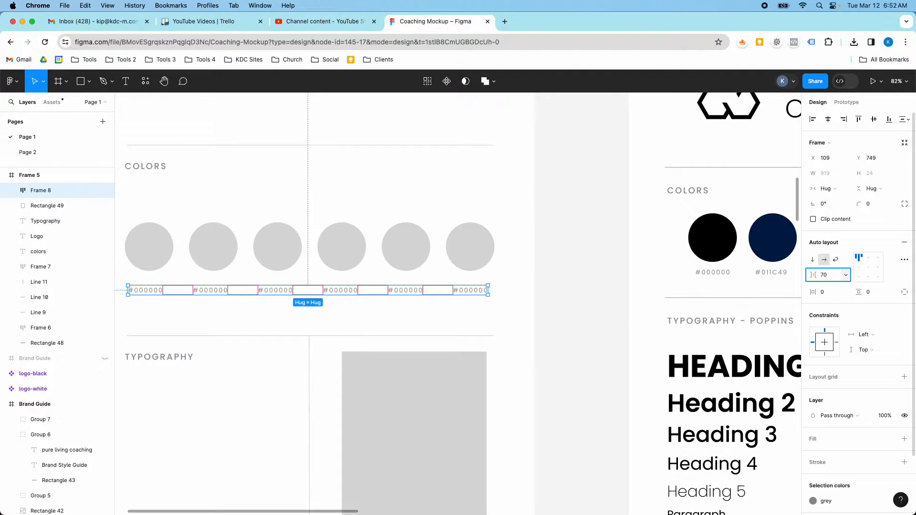
text(70)
key(Return)
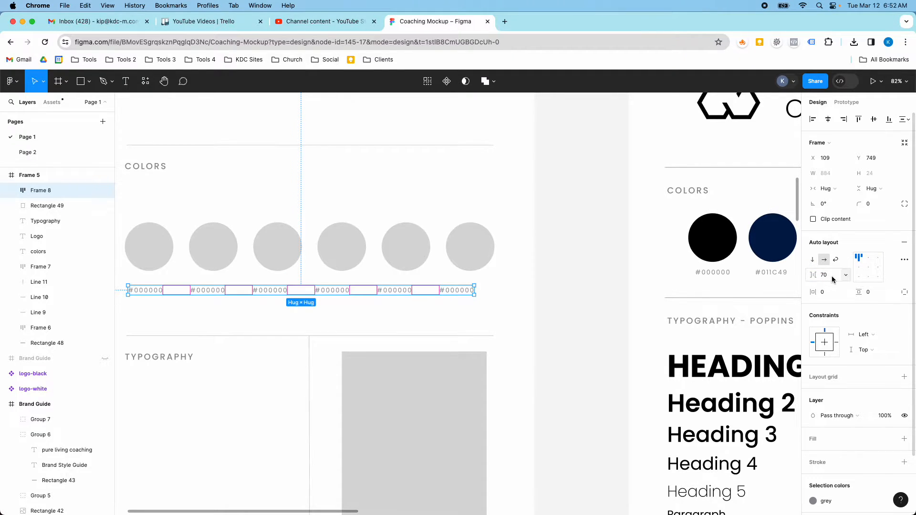
click(831, 277)
text(78)
key(Return)
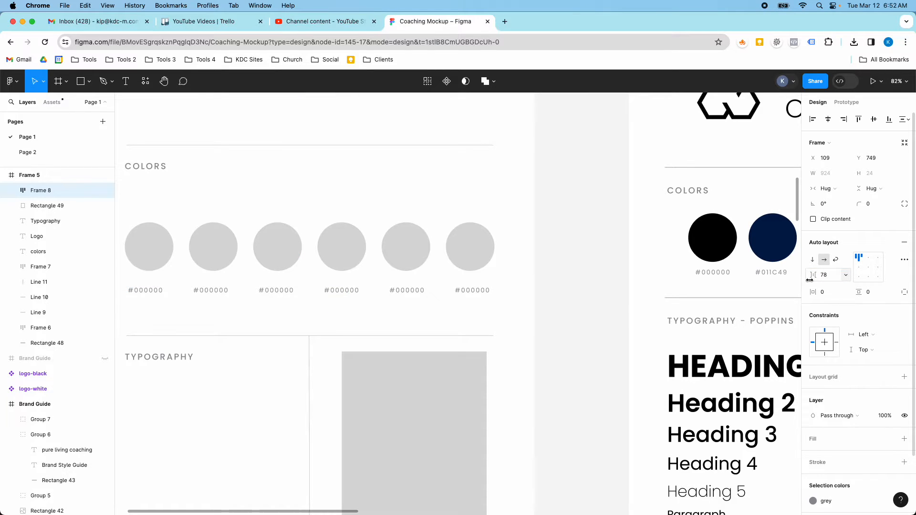
click(827, 118)
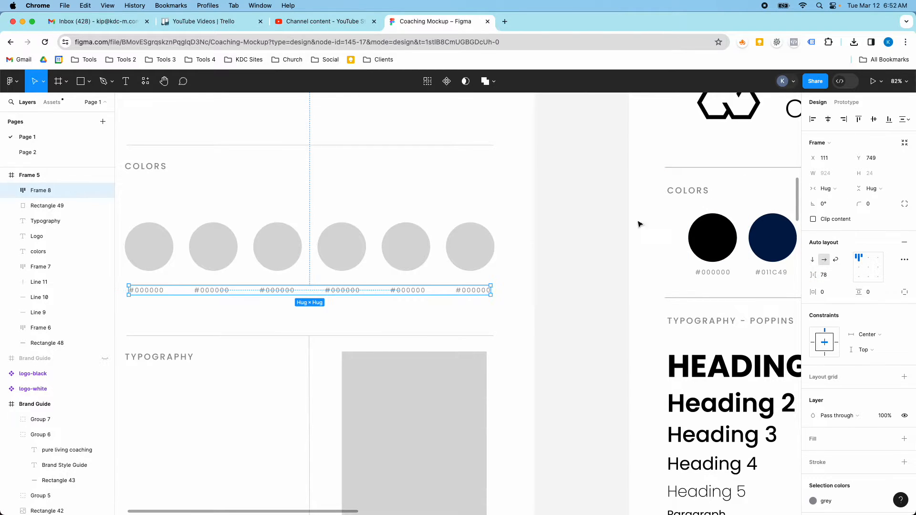
click(639, 224)
scroll(208, 293, up, 1)
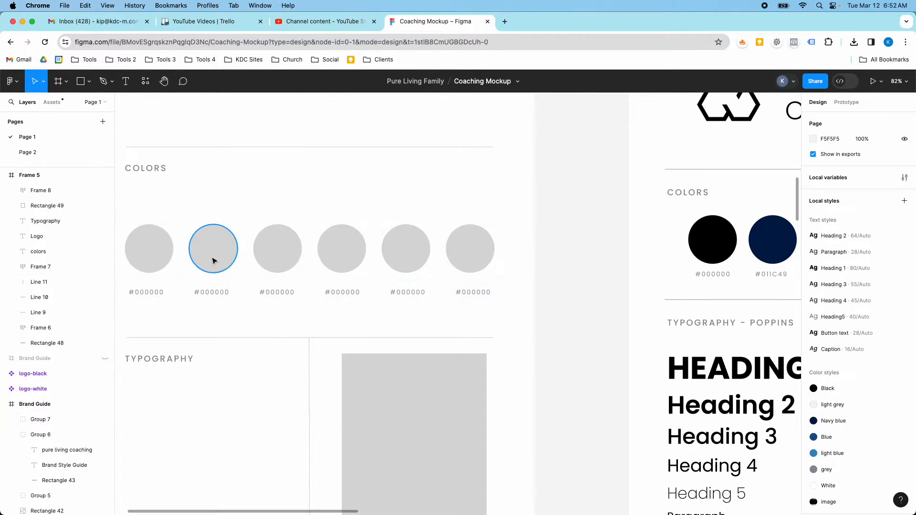
Nudge the lower horizontal divider, vertical divider, Typography label and grey rectangle up together, closer to the color labels.
scroll(235, 313, down, 5)
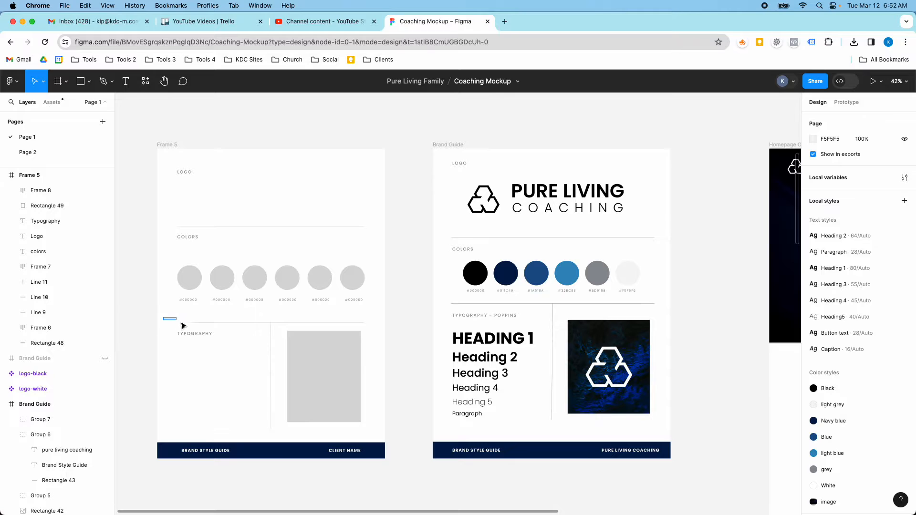
drag(181, 323, 321, 382)
key(Up)
key(Up)
key(Up)
key(Up)
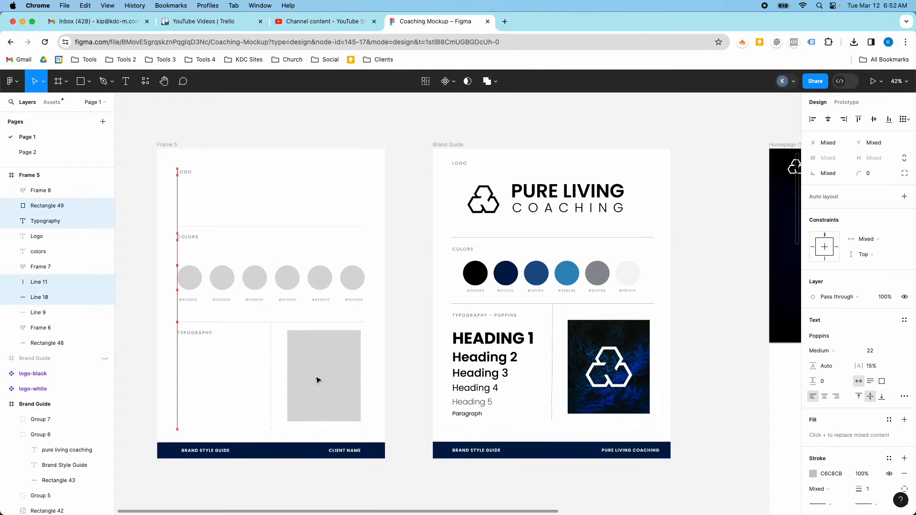
key(Up)
key(Up)
key(Up)
key(Up)
key(Up)
key(Up)
key(Up)
key(Up)
key(Up)
key(Up)
key(Up)
key(Up)
key(Up)
key(Up)
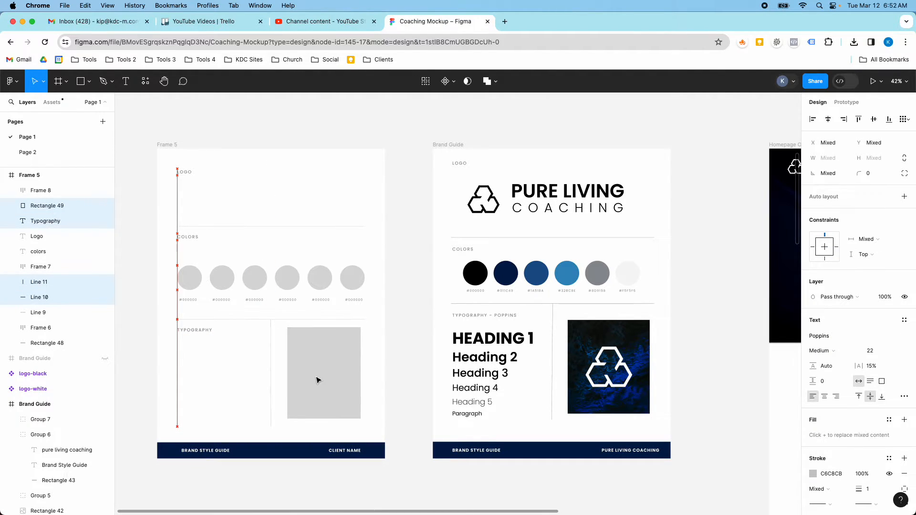
key(Up)
key(Up)
key(Up)
key(Up)
key(Up)
key(Up)
key(Up)
key(Up)
key(Up)
key(Up)
key(Up)
key(Up)
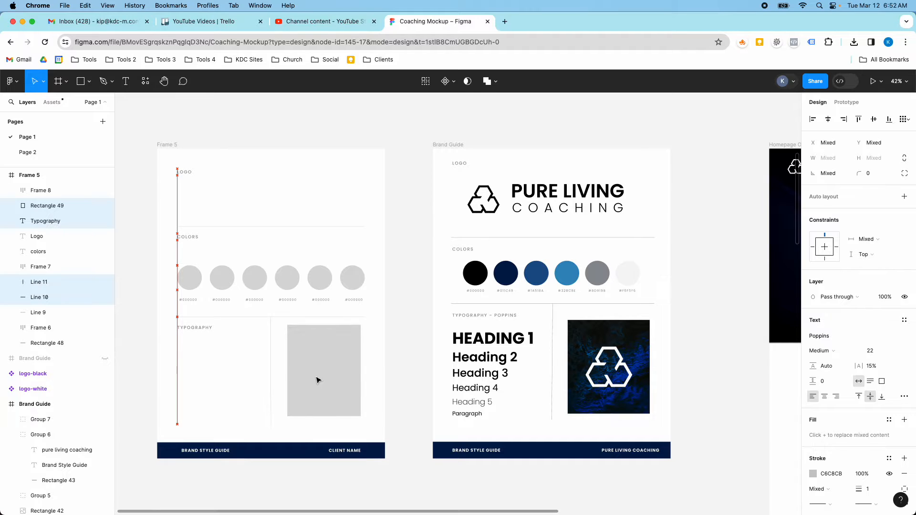
key(Up)
Move the circle row and its #000000 labels up together so they sit midway between the two horizontal dividers, 134 from each.
drag(171, 262, 365, 302)
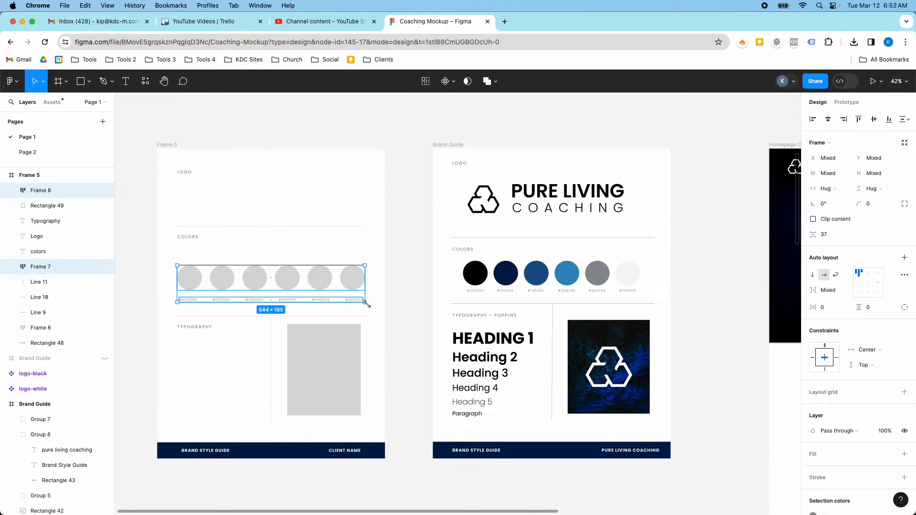
key(Up)
key(Up)
key(Up)
key(Up)
key(Up)
key(Up)
key(Up)
key(Up)
key(Up)
key(Up)
key(Up)
key(Up)
key(Up)
key(Up)
key(Up)
key(Up)
key(Up)
key(Up)
key(Up)
key(Up)
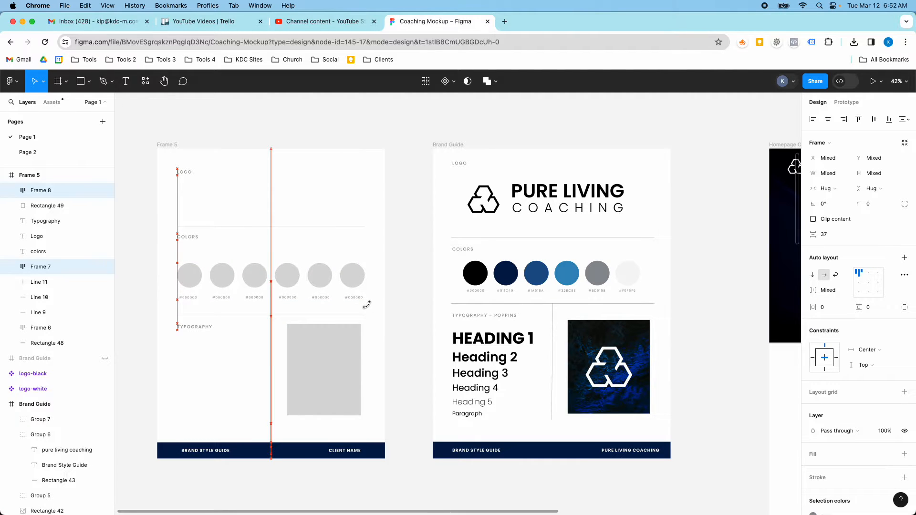
key(Up)
key(Up)
key(Up)
key(Up)
key(Up)
key(Up)
key(Up)
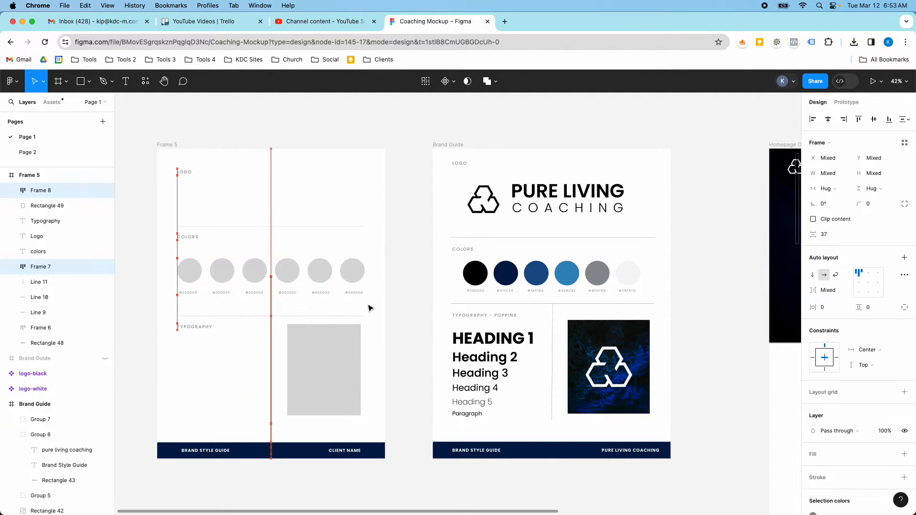
drag(293, 286, 294, 282)
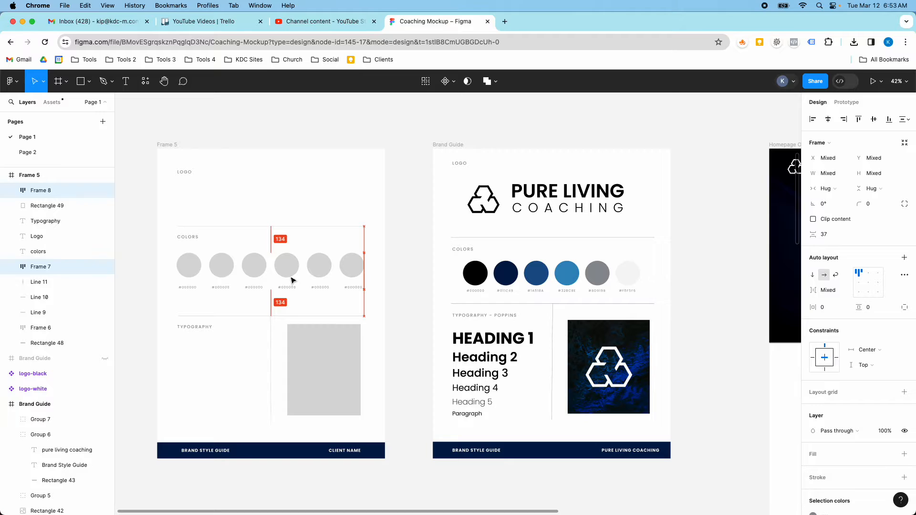
Move the whole Typography section up so its horizontal divider sits at Y 781, and centre the vertical divider horizontally in the frame.
drag(161, 306, 331, 392)
click(186, 333)
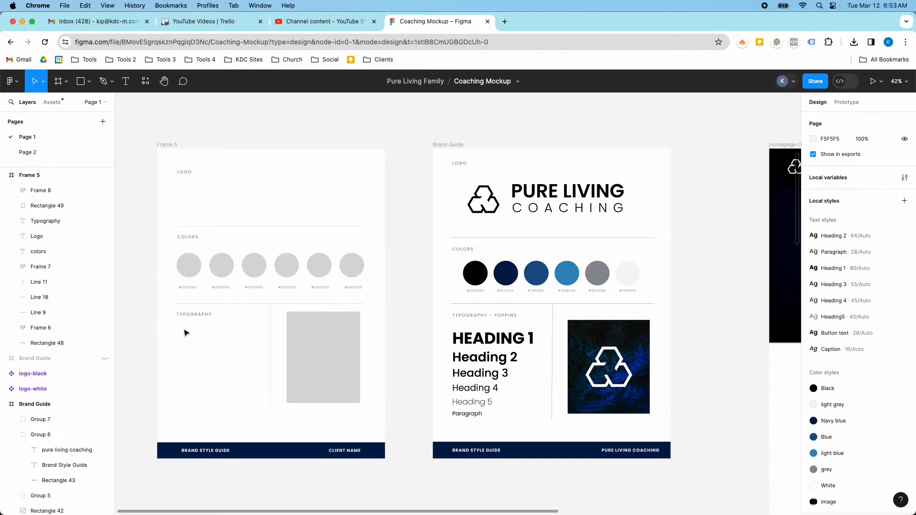
click(270, 320)
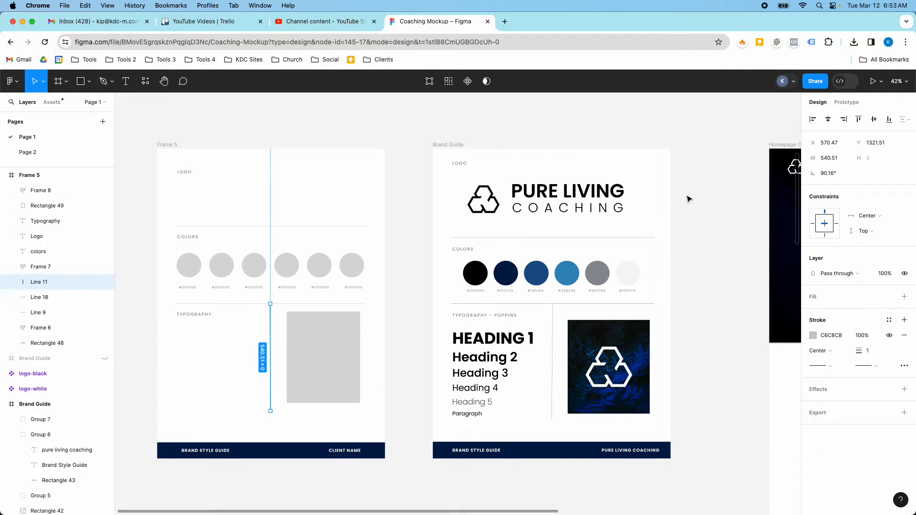
click(828, 119)
click(257, 303)
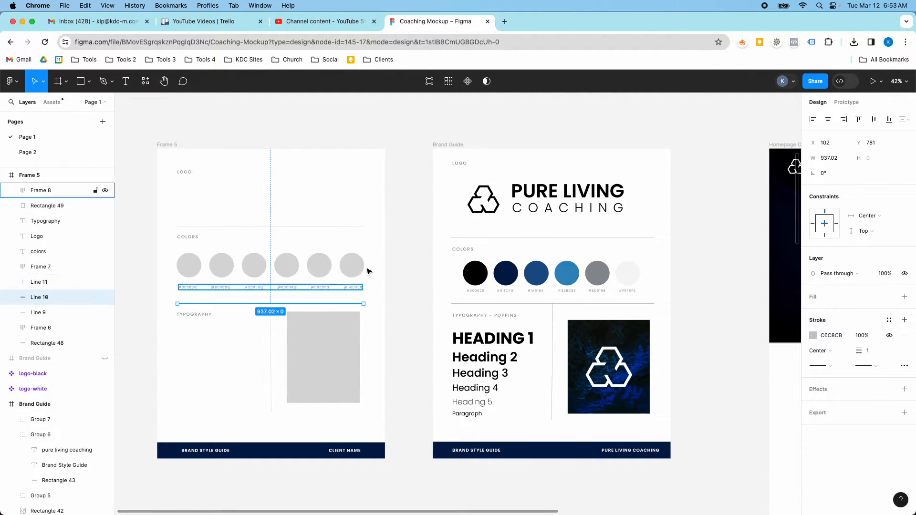
click(200, 313)
Copy the Brand Guide's Pure Living Coaching wordmark and its logo icon into the new frame's Logo section.
scroll(199, 361, up, 2)
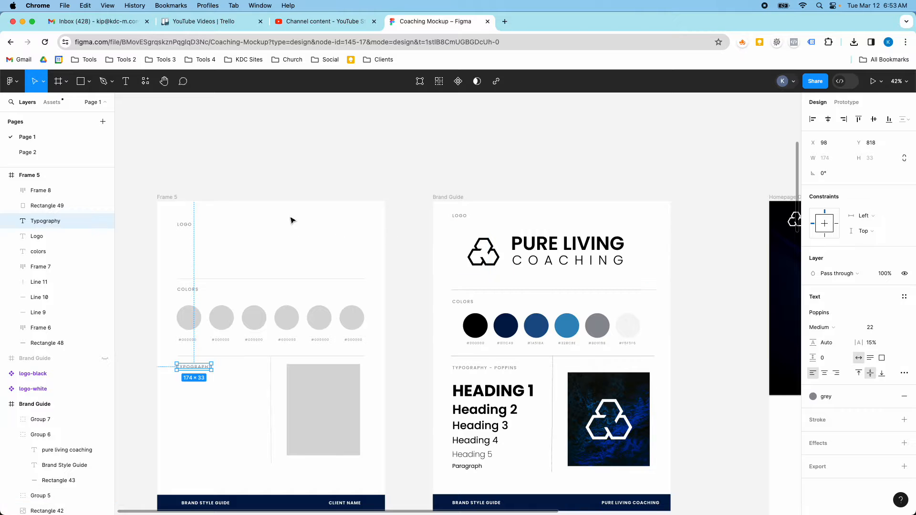
click(561, 263)
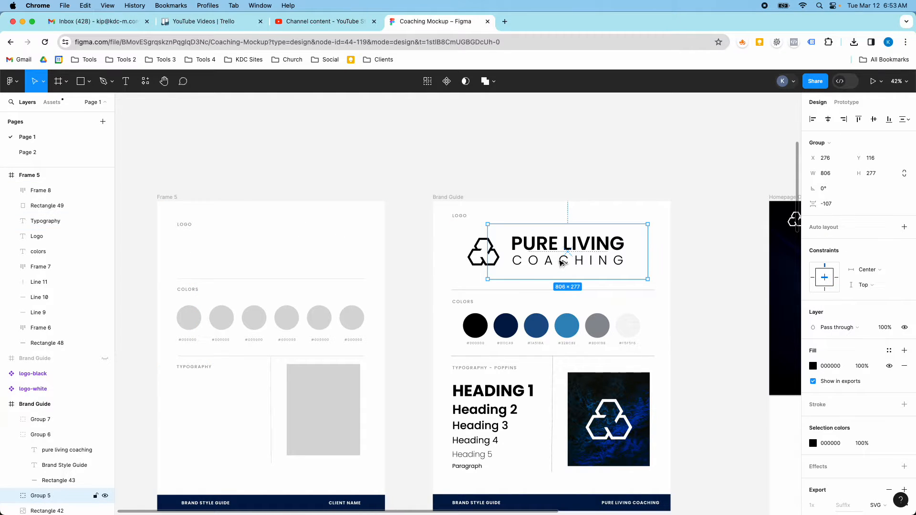
alt+drag(561, 263, 283, 256)
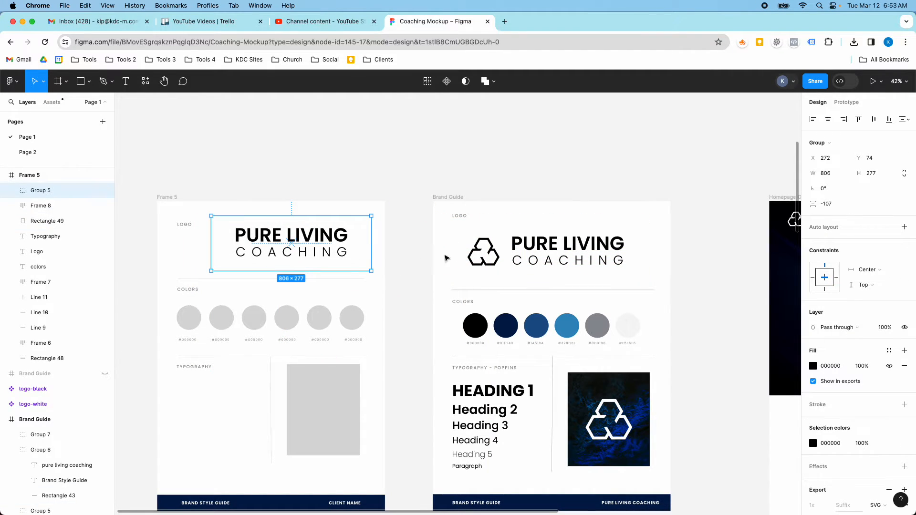
click(479, 255)
alt+drag(492, 260, 213, 256)
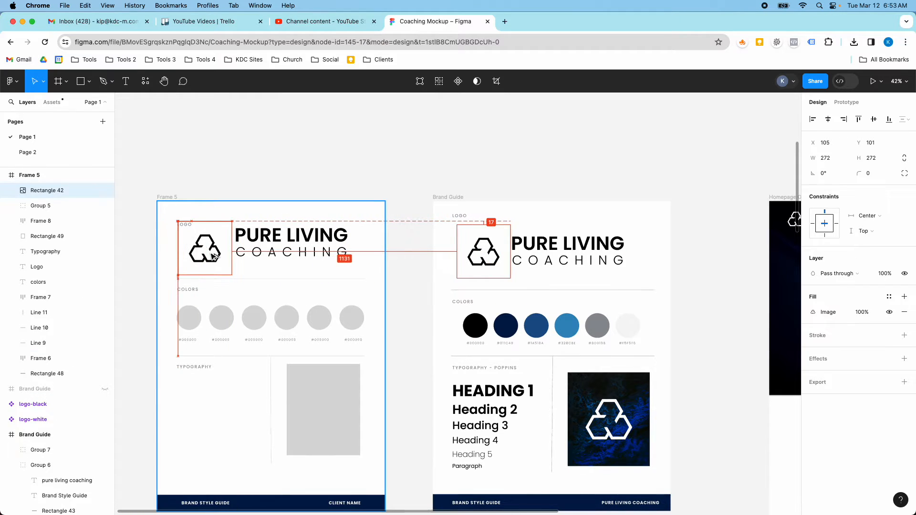
Reposition the copied wordmark to X 275, Y 114 and shift the logo icon into line beside it.
click(275, 259)
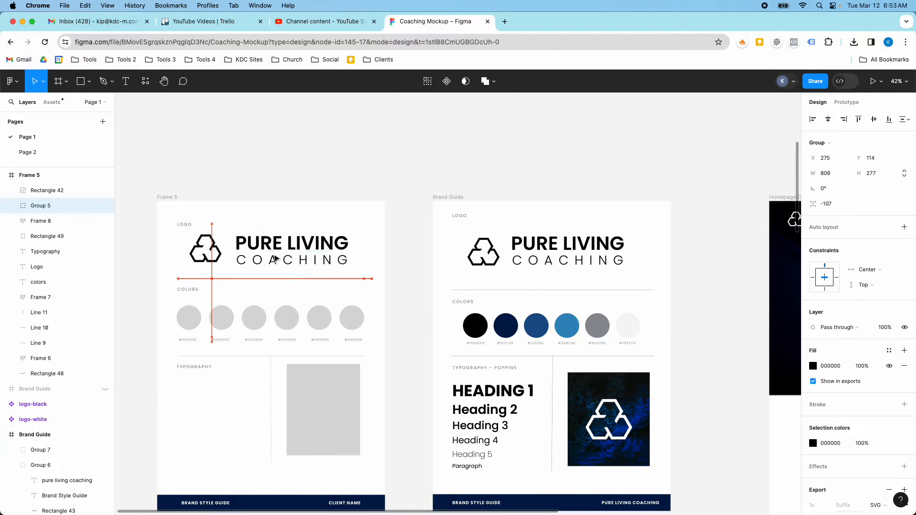
click(207, 256)
drag(207, 256, 210, 259)
click(269, 262)
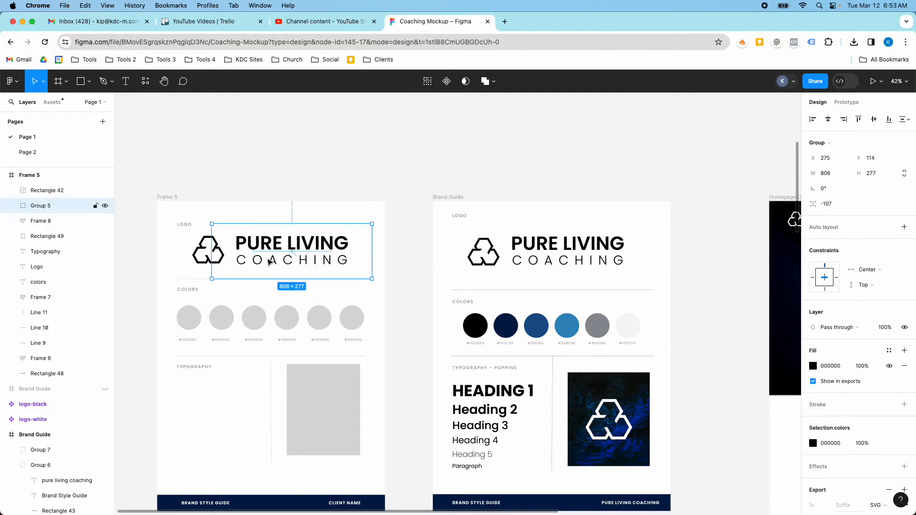
Fine-tune the vertical positions of the wordmark and logo icon in the Logo section, with the icon at X 122, Y 108.
drag(269, 261, 269, 262)
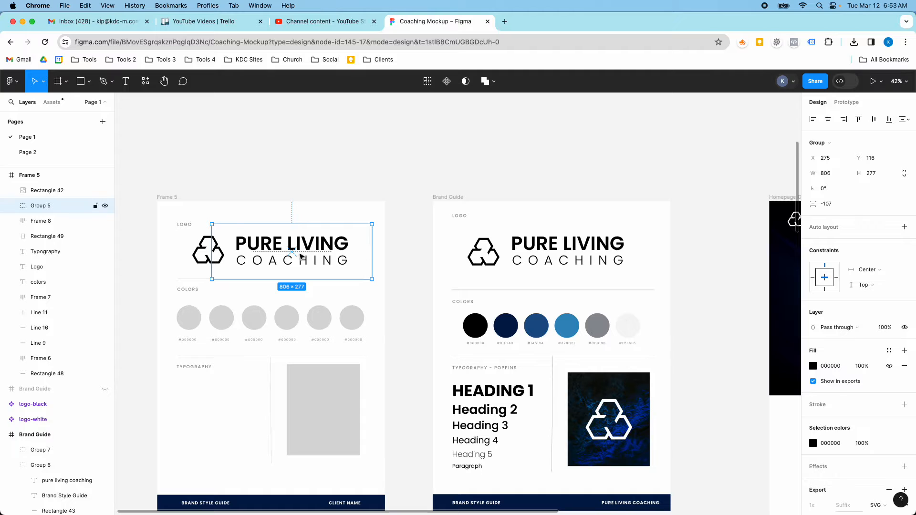
click(209, 251)
click(262, 248)
drag(262, 247, 261, 247)
click(201, 261)
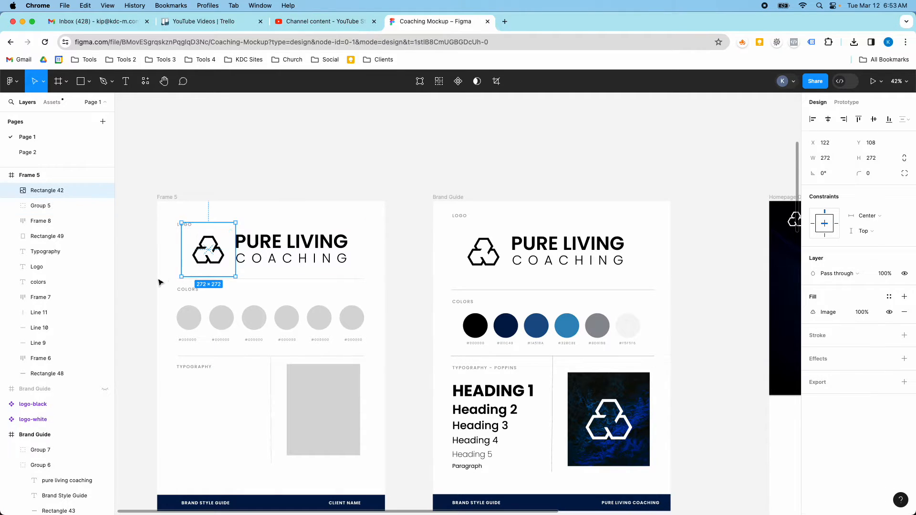
click(161, 285)
Rename the new frame as Brand Guide Template.
scroll(162, 294, up, 2)
scroll(161, 294, up, 3)
scroll(163, 294, down, 2)
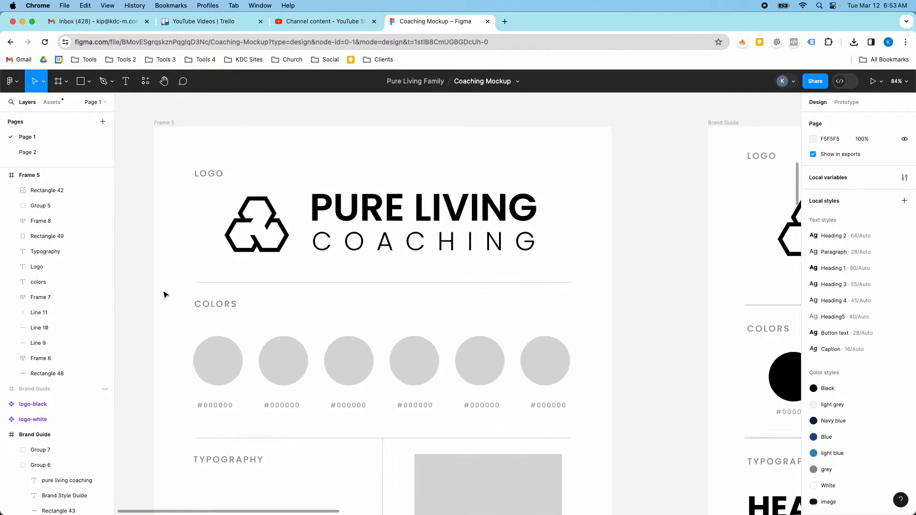
scroll(169, 281, up, 2)
click(168, 180)
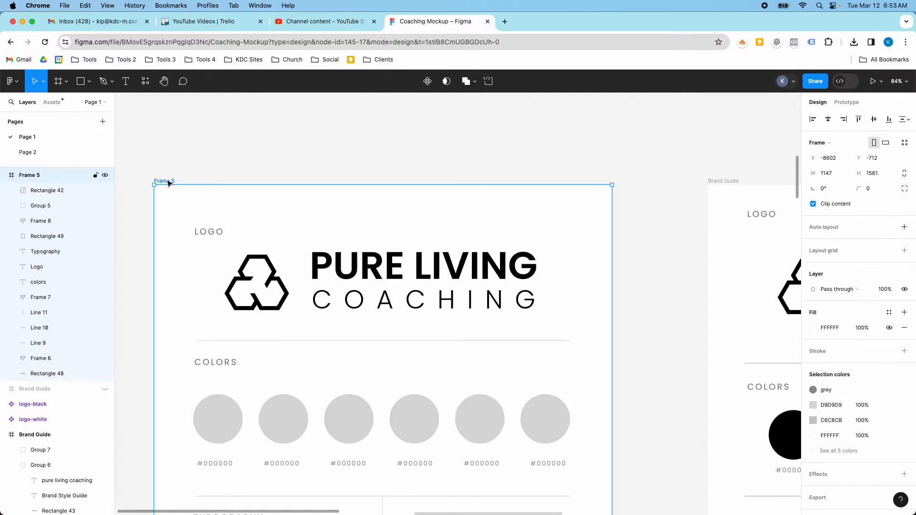
right_click(43, 178)
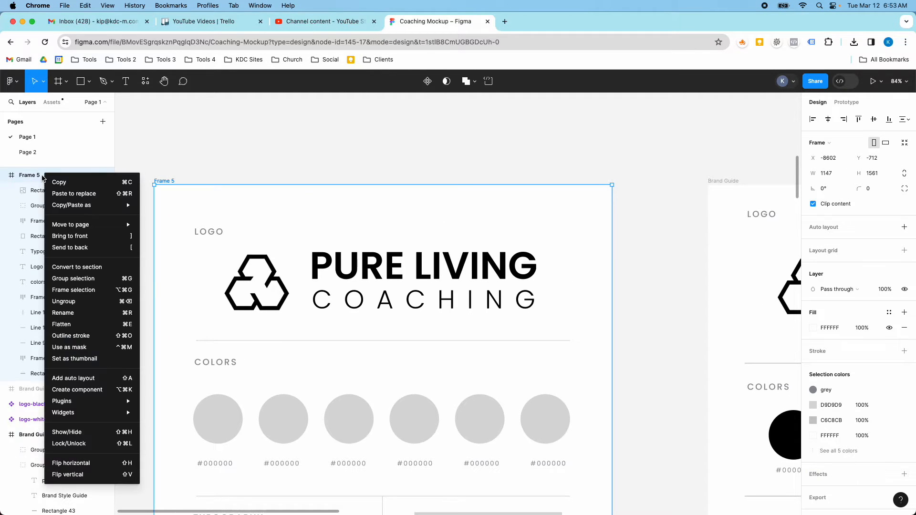
click(86, 312)
text(Col)
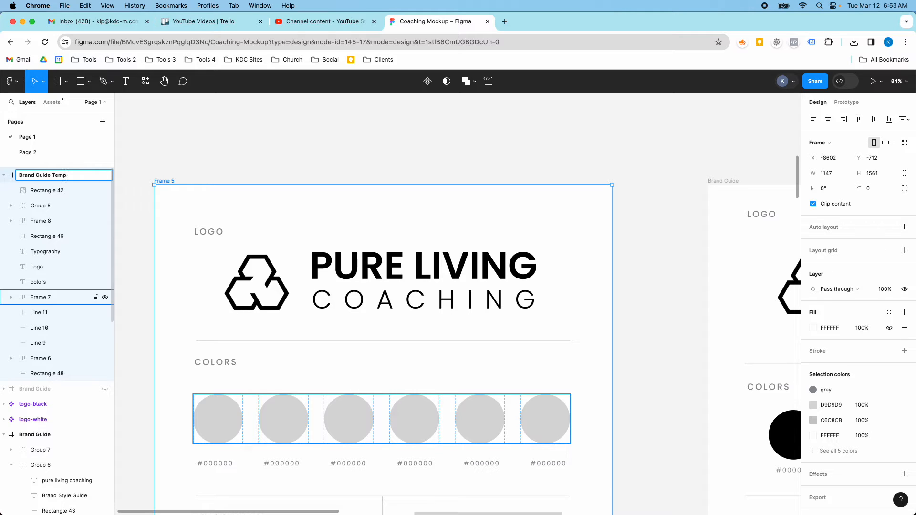
key(Return)
Fill the template's first color circle with navy 011C49 sampled from the Brand Guide's second swatch, and undo the fill.
scroll(237, 442, down, 3)
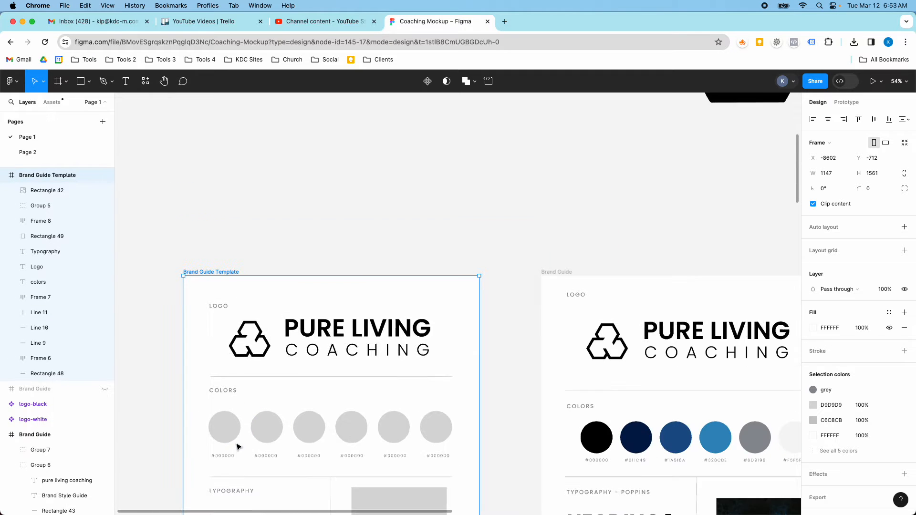
click(219, 430)
click(219, 431)
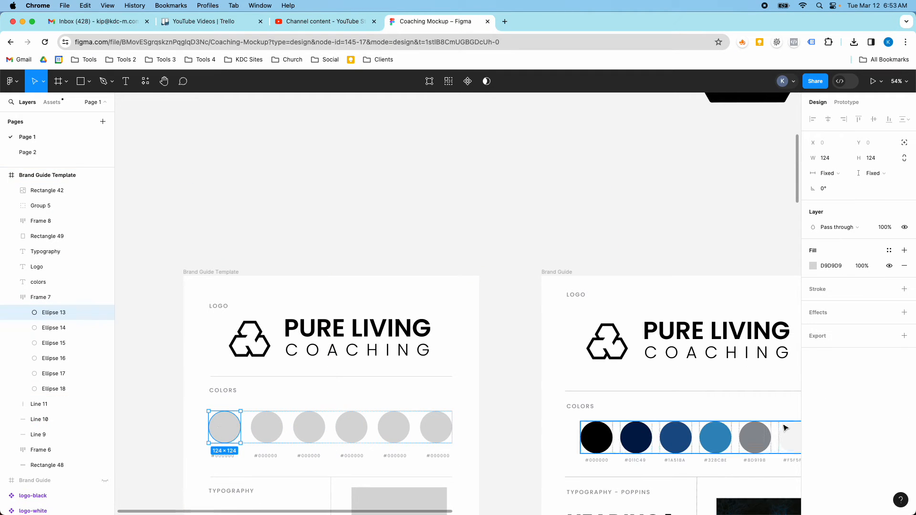
click(813, 265)
click(700, 401)
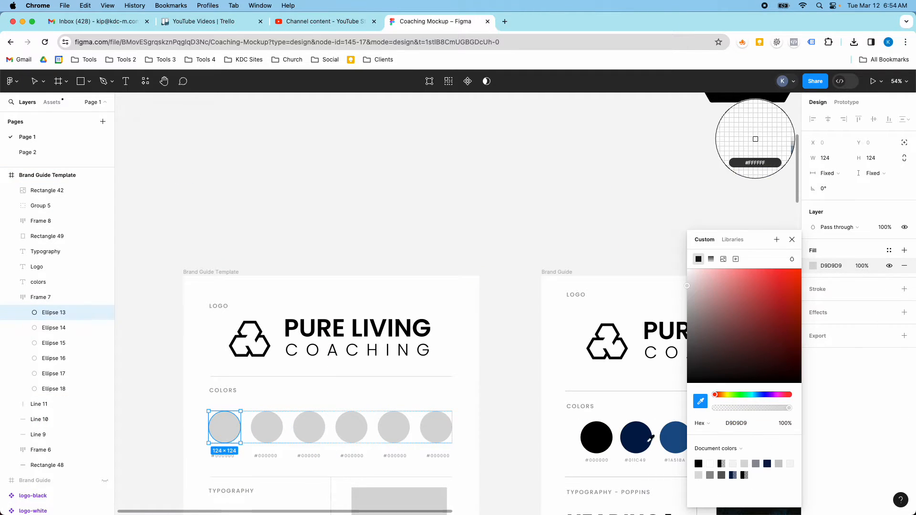
click(638, 436)
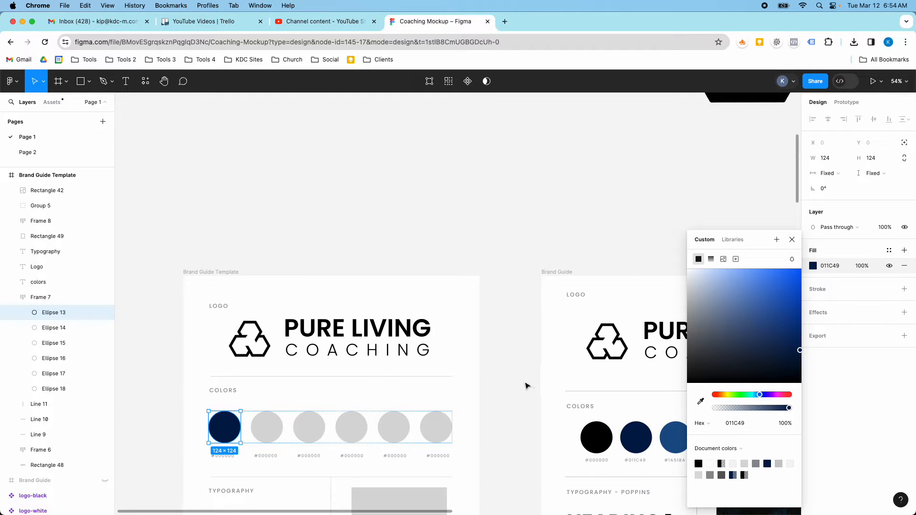
key(super+z)
click(493, 383)
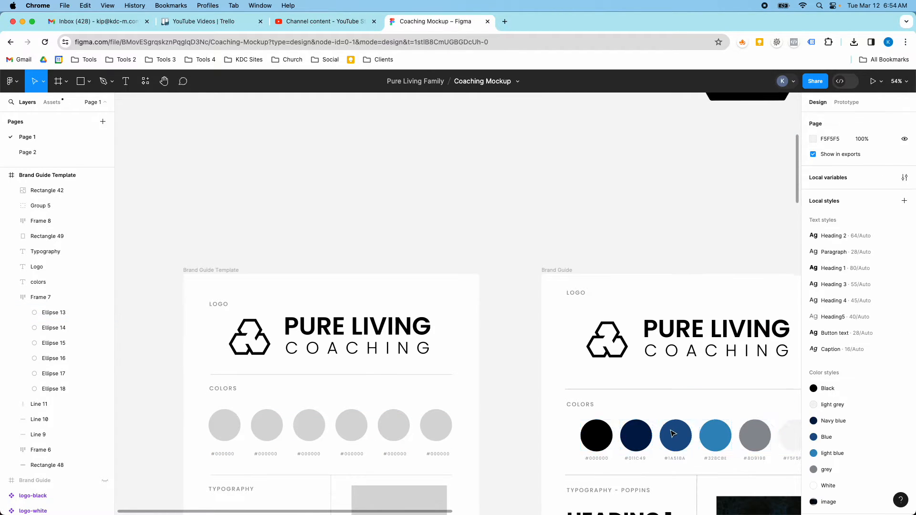
Copy the Brand Guide's group of heading and paragraph samples under the template's Typography label at X 92, Y 896.
scroll(598, 415, down, 5)
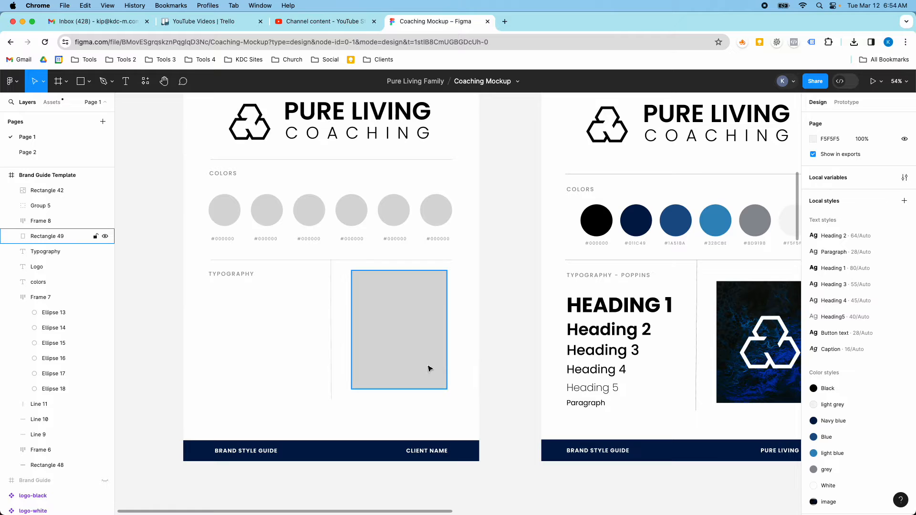
click(587, 305)
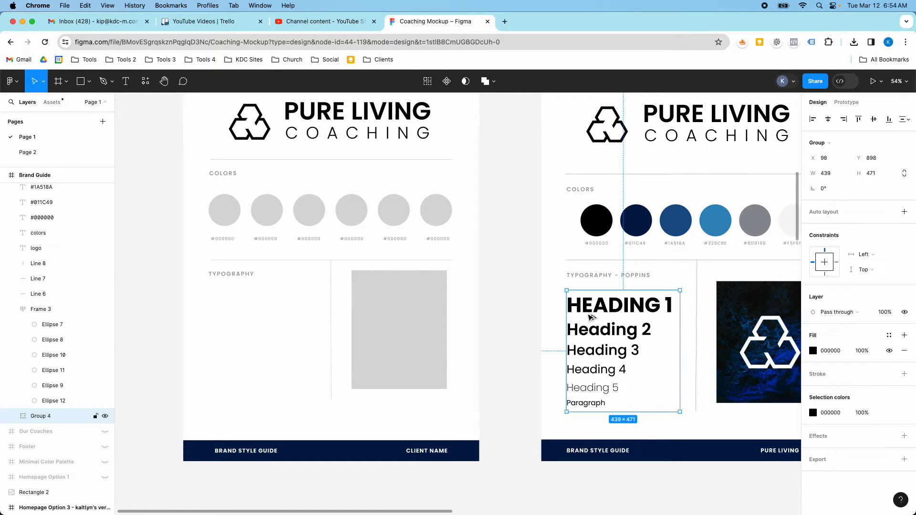
drag(591, 317, 240, 305)
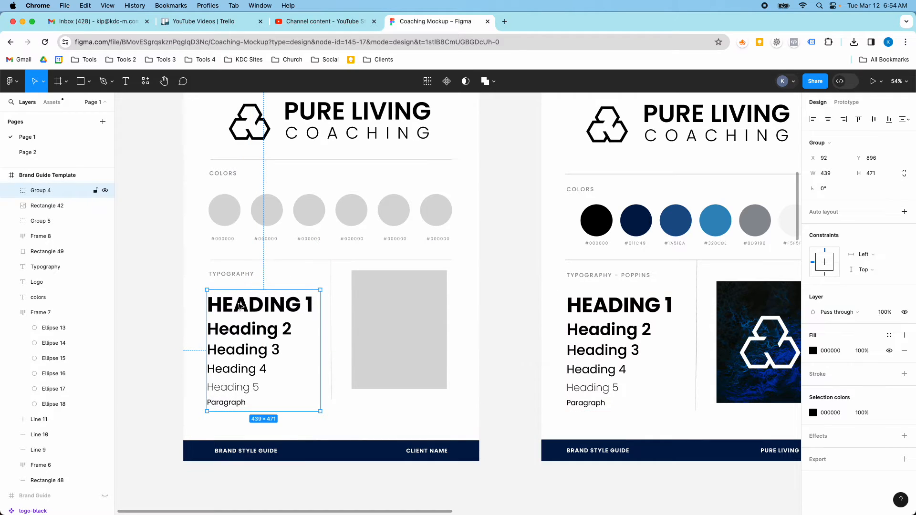
double_click(240, 305)
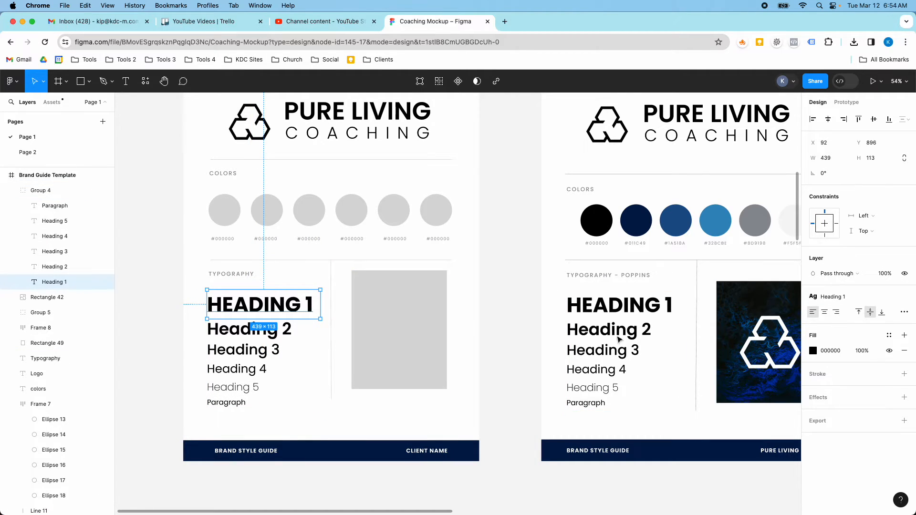
Add a text box reading "Heading Test" in the Heading 1 style below the template frame and widen it to 645.
scroll(248, 288, up, 1)
scroll(201, 325, down, 5)
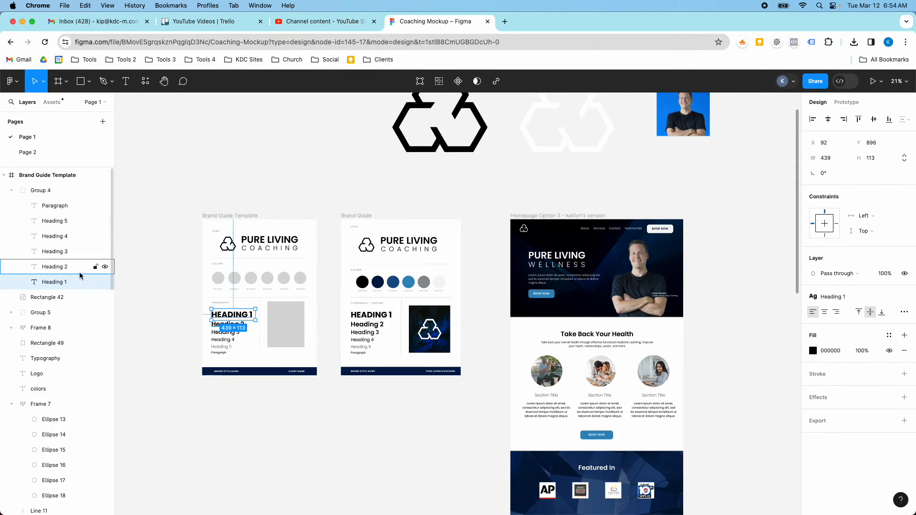
key(Return)
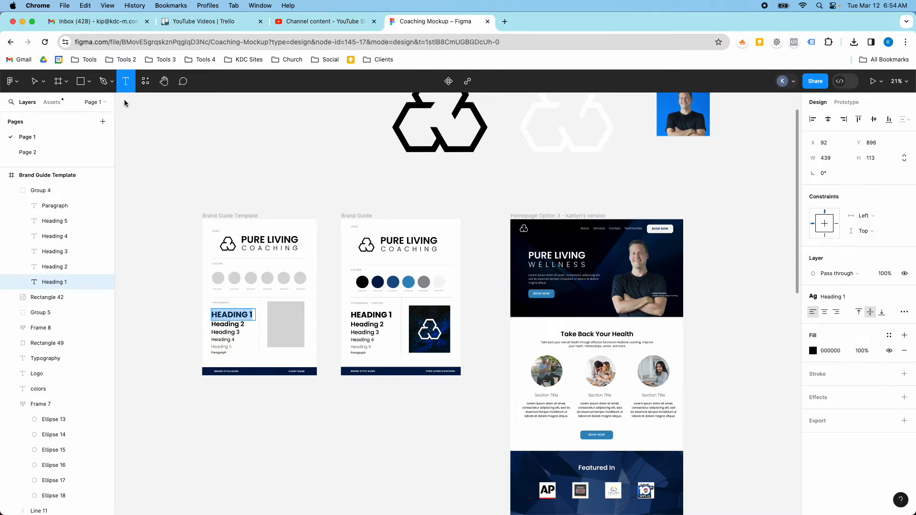
drag(201, 402, 244, 417)
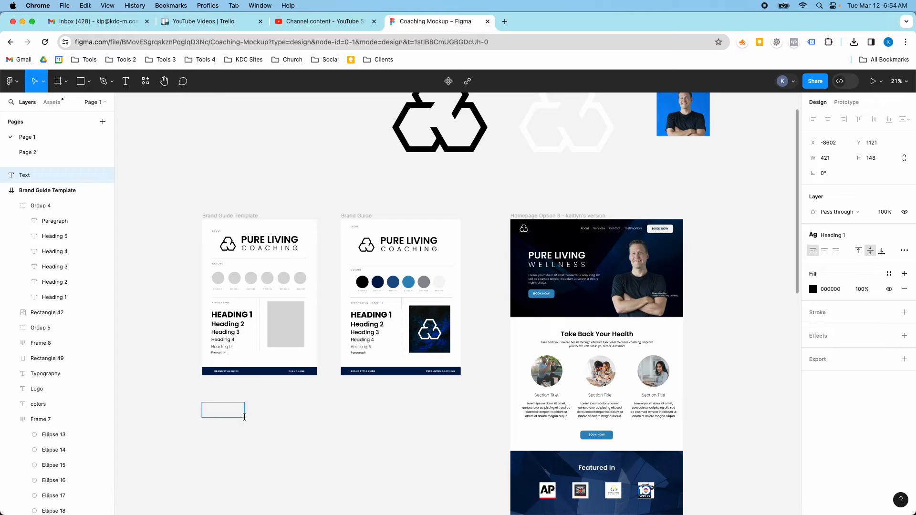
text(Heading Tes)
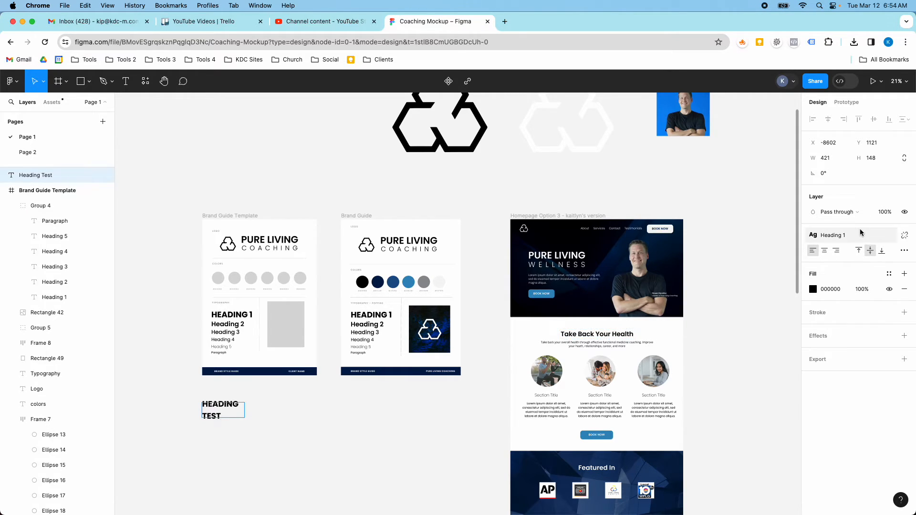
click(900, 235)
key(Escape)
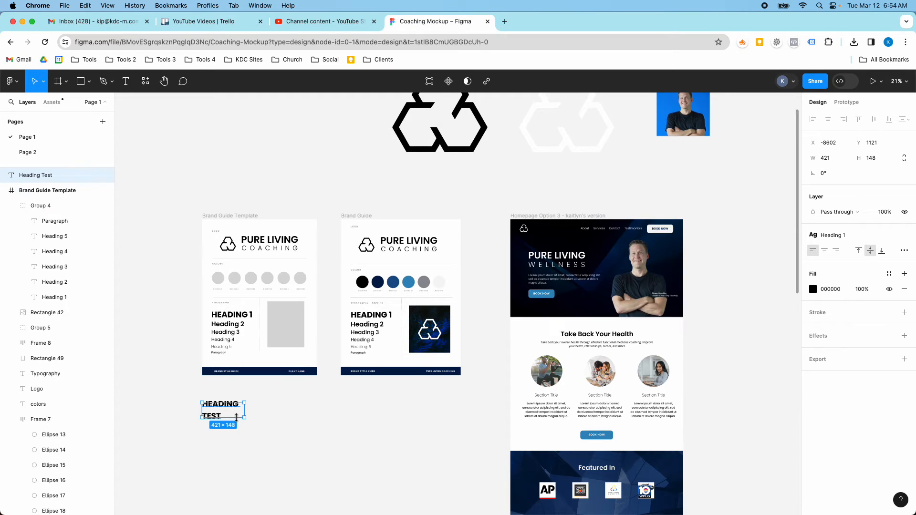
scroll(236, 417, up, 5)
drag(258, 397, 320, 397)
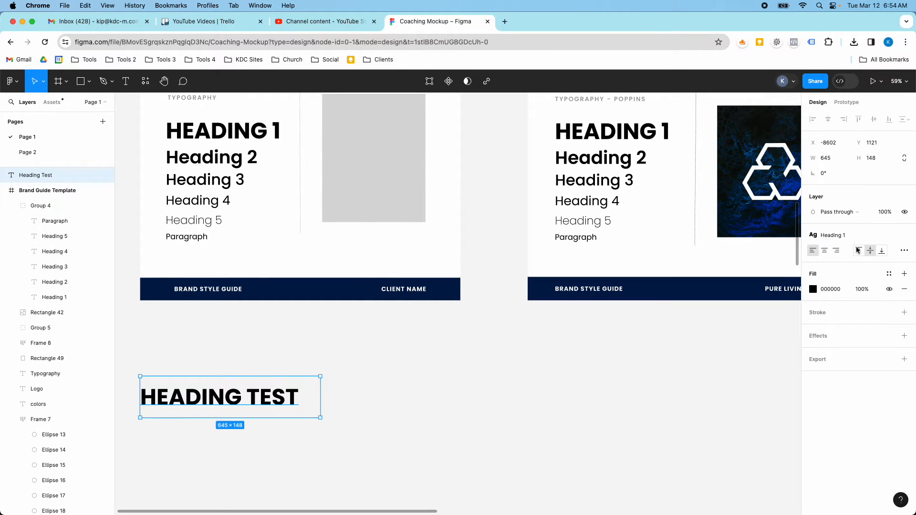
Detach the Heading 1 style from the test heading, set its font size to 128, and fit the box to the text.
click(904, 235)
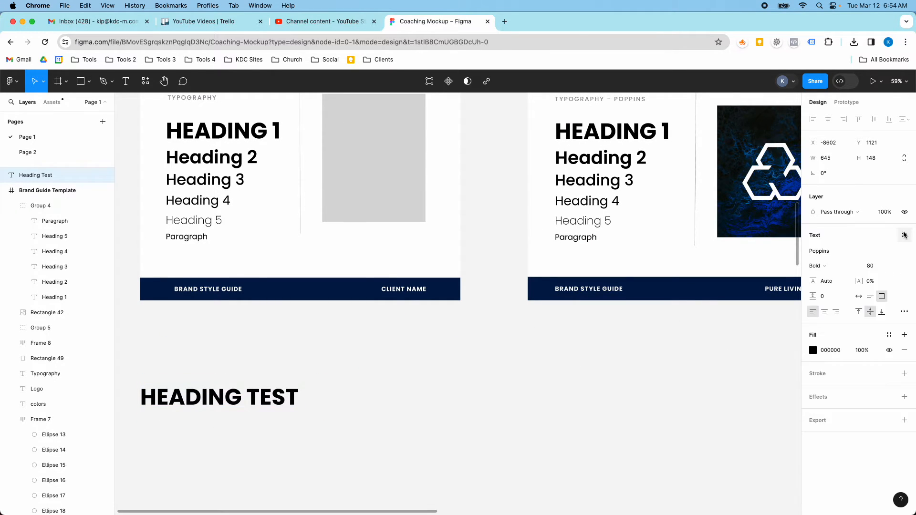
click(889, 266)
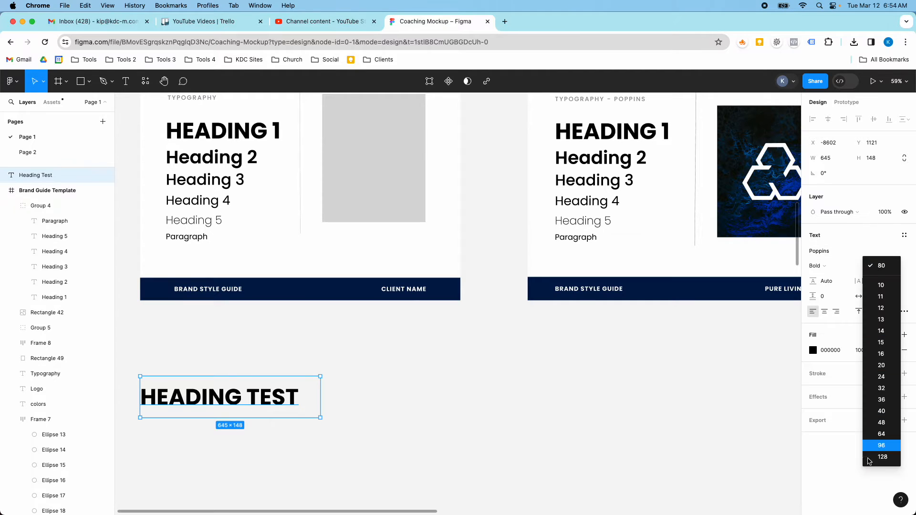
click(881, 457)
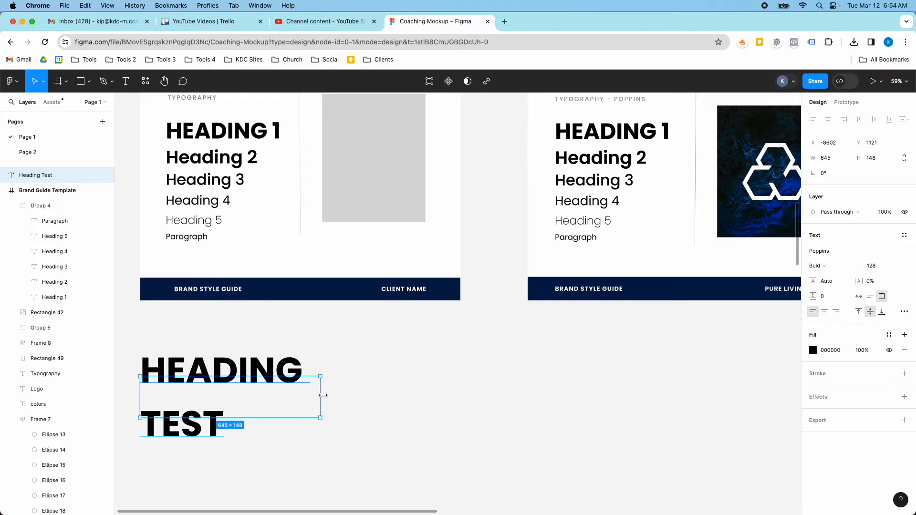
double_click(323, 395)
Create a new text style named Huge Heading from the test heading.
click(903, 237)
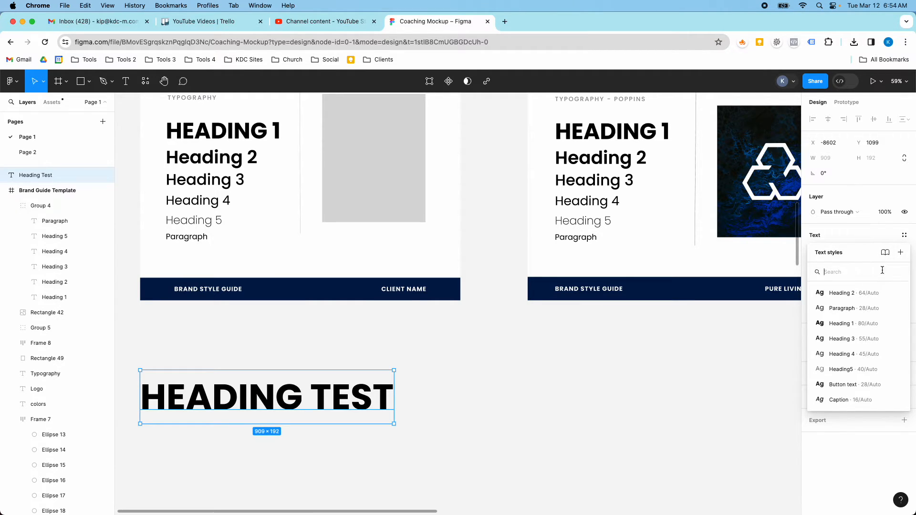
click(901, 253)
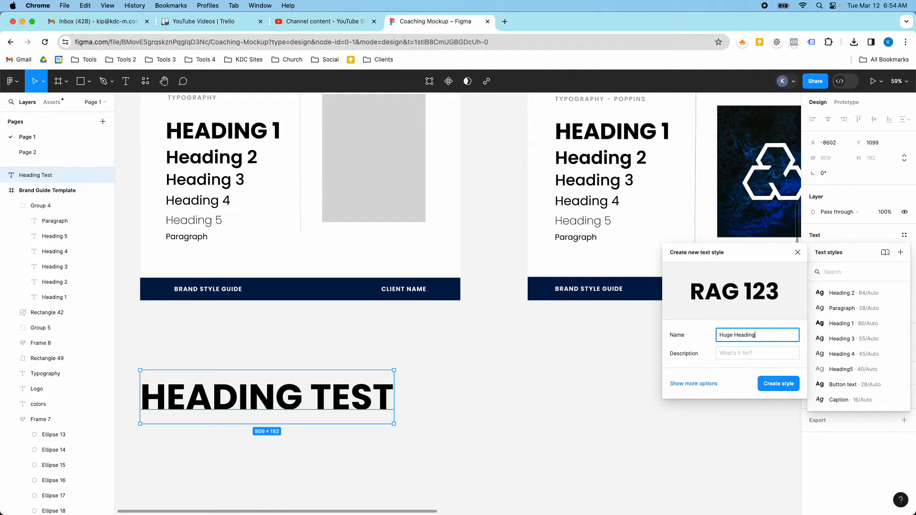
click(776, 388)
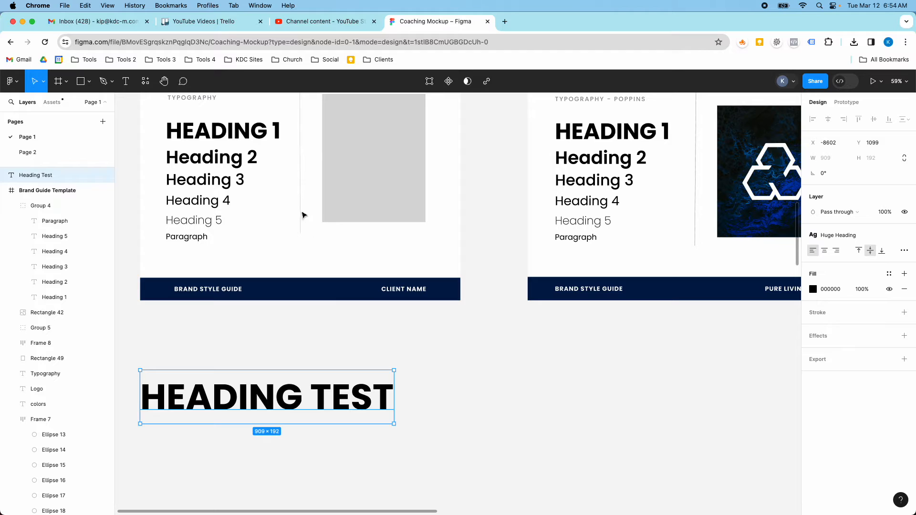
Enlarge the grey image placeholder beside the typography samples to 432 by 537 and position it at X 616, Y 835.
scroll(304, 215, up, 2)
scroll(382, 218, down, 5)
scroll(541, 235, up, 3)
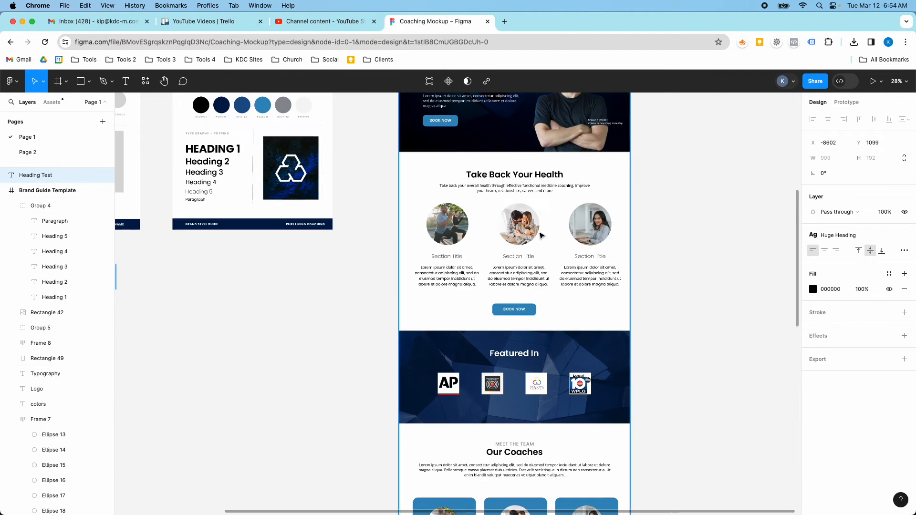
scroll(465, 230, down, 3)
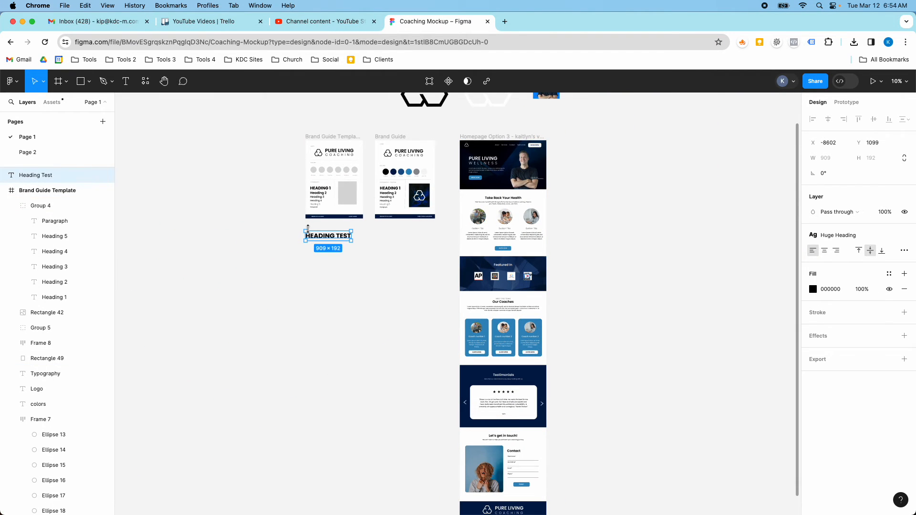
scroll(307, 228, up, 5)
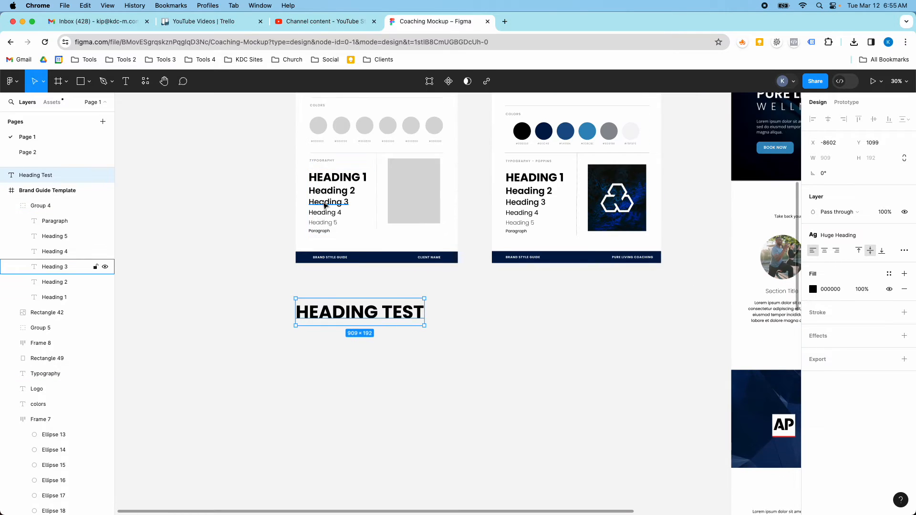
scroll(324, 206, up, 2)
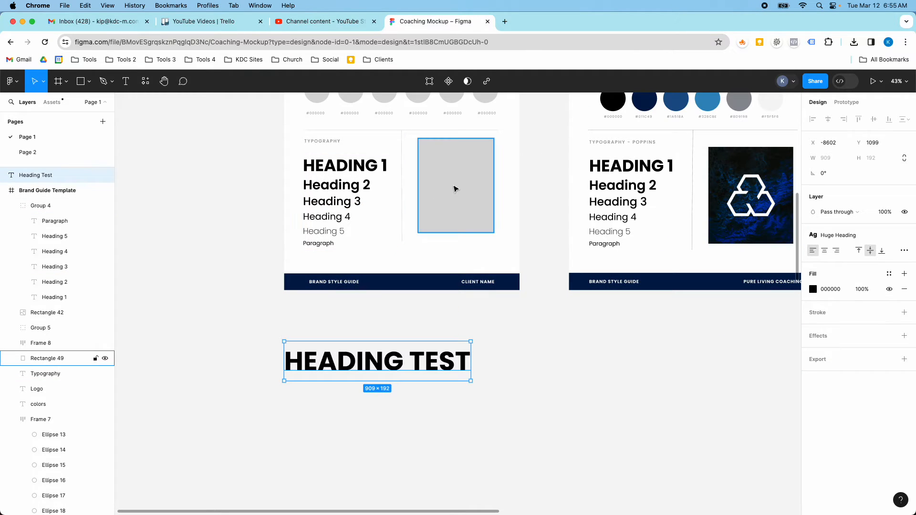
drag(453, 188, 462, 213)
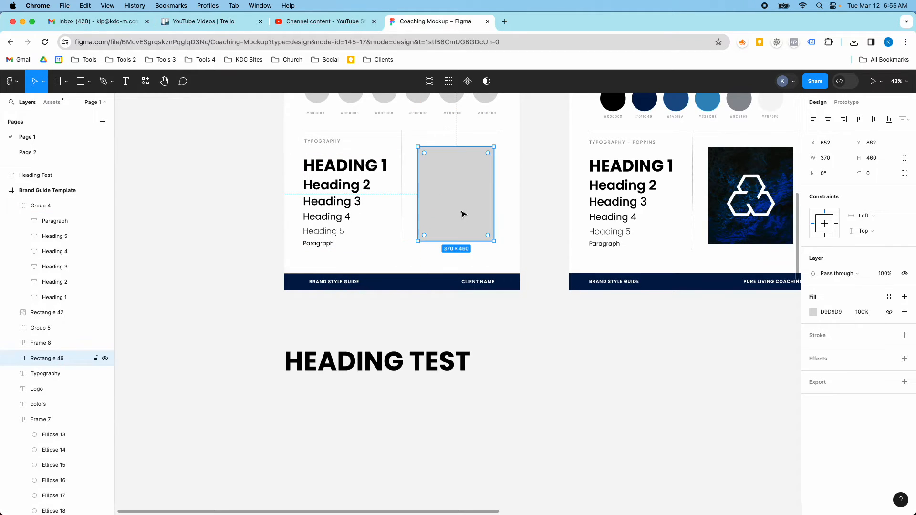
drag(495, 145, 506, 134)
drag(486, 172, 480, 182)
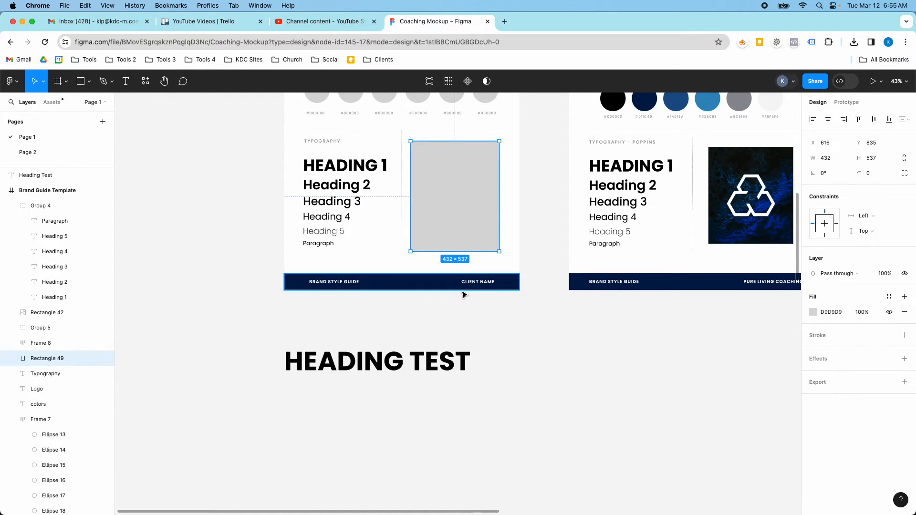
scroll(463, 294, up, 2)
scroll(454, 284, down, 6)
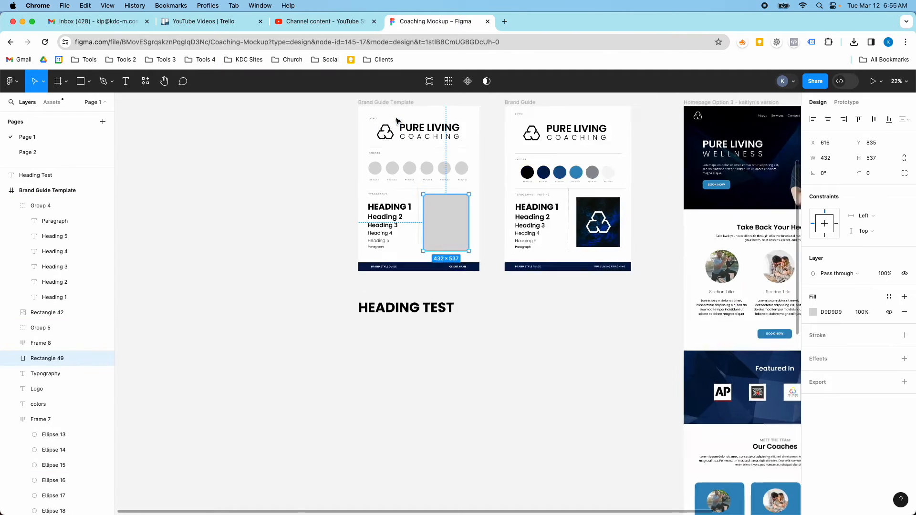
scroll(395, 121, up, 3)
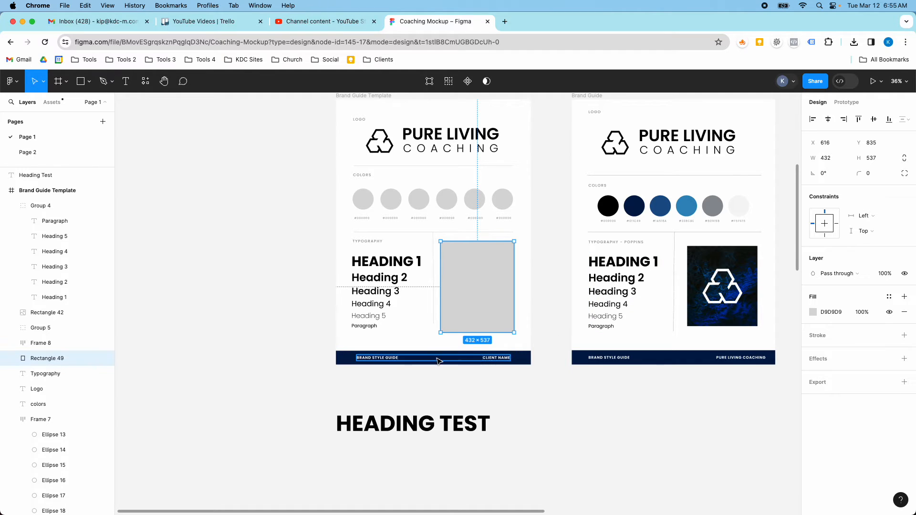
Recolor the template's footer bar to grey D9D9D9 by sampling the image placeholder's fill.
click(358, 361)
click(813, 313)
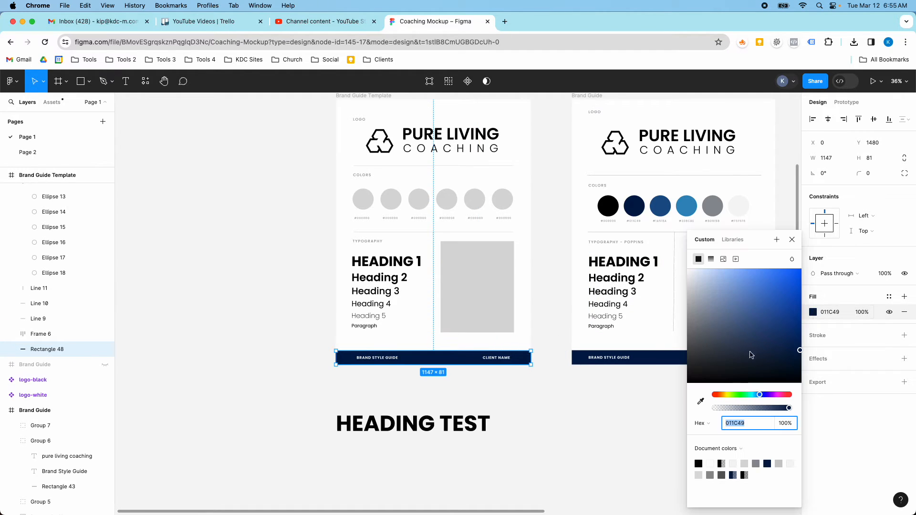
drag(689, 279, 685, 291)
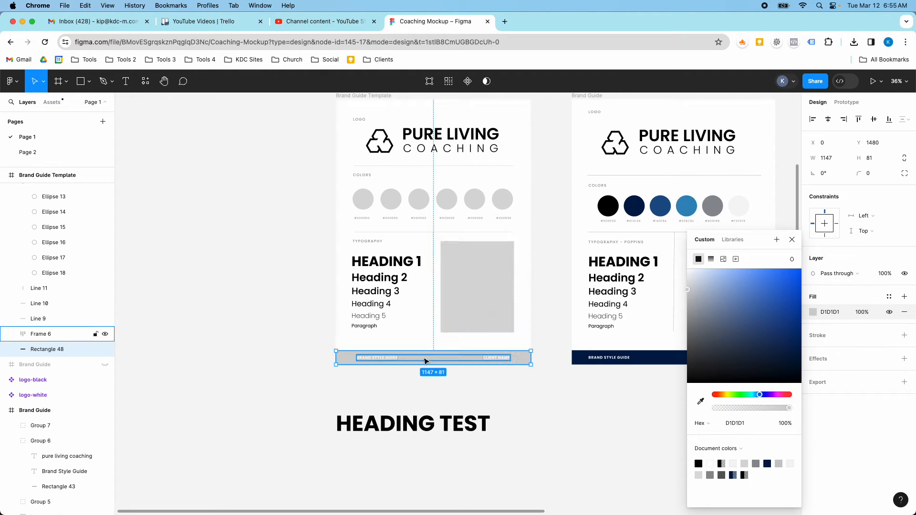
click(424, 361)
click(529, 359)
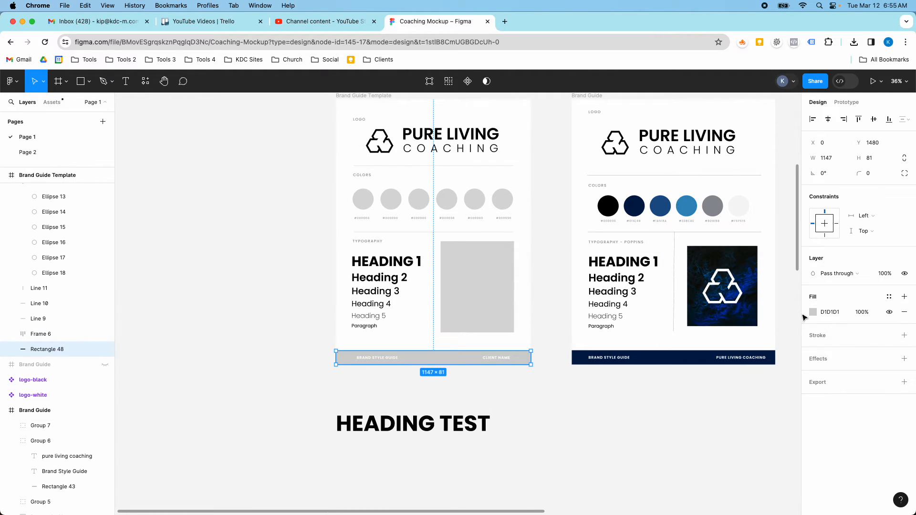
click(813, 312)
click(699, 402)
click(491, 304)
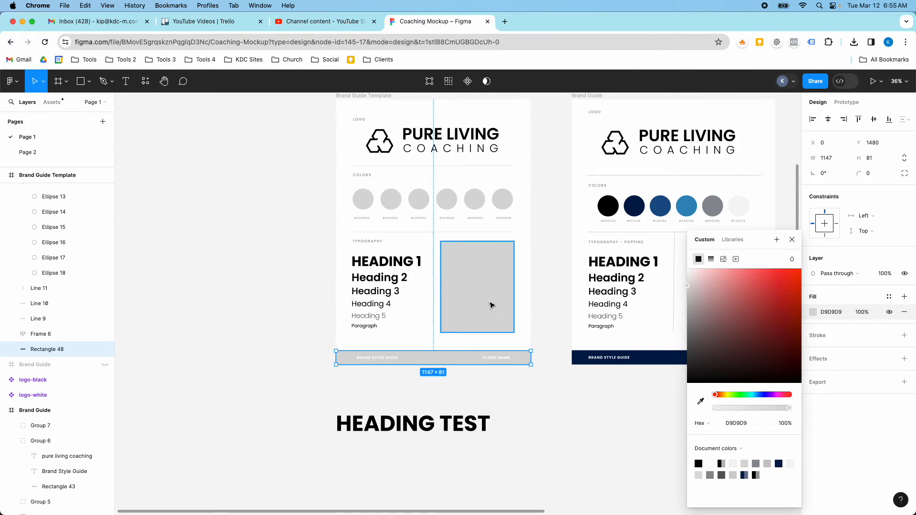
click(546, 420)
Change the color of the BRAND STYLE GUIDE and CLIENT NAME footer text to black, 000000.
scroll(474, 384, up, 3)
scroll(474, 384, up, 2)
click(477, 338)
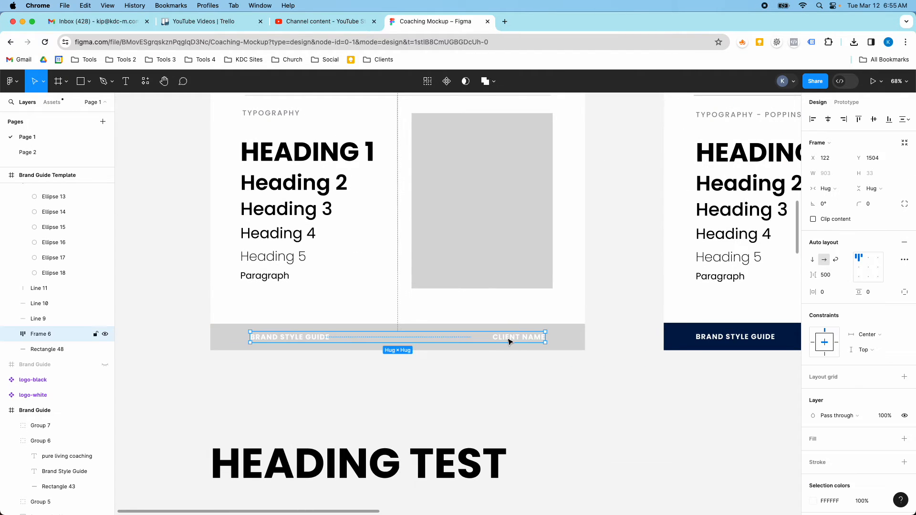
scroll(840, 430, down, 2)
click(813, 433)
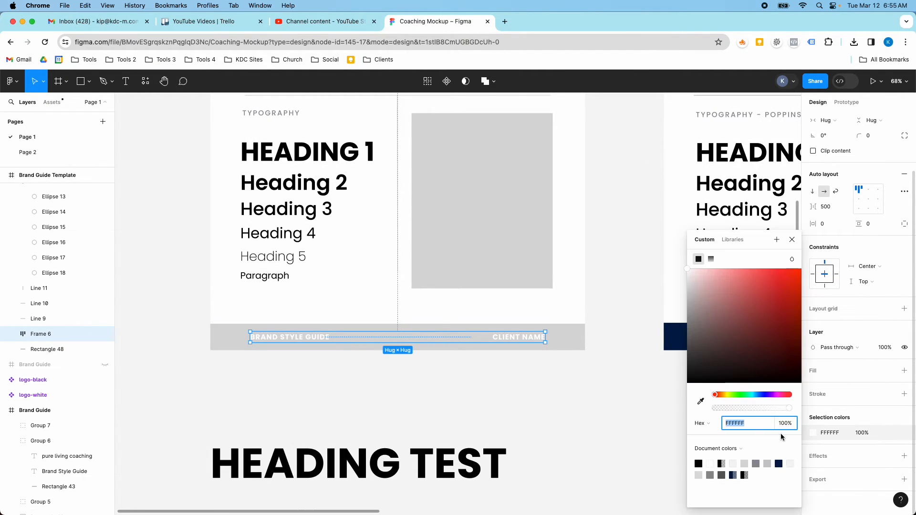
click(698, 463)
click(499, 373)
Examine the template's footer, color circles, typography samples and logo section beside the original Brand Guide.
scroll(499, 375, down, 10)
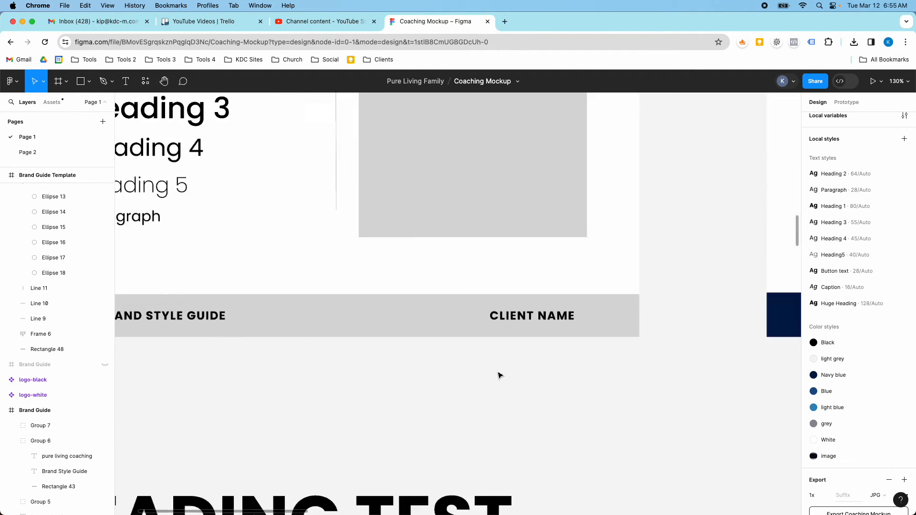
scroll(451, 291, up, 4)
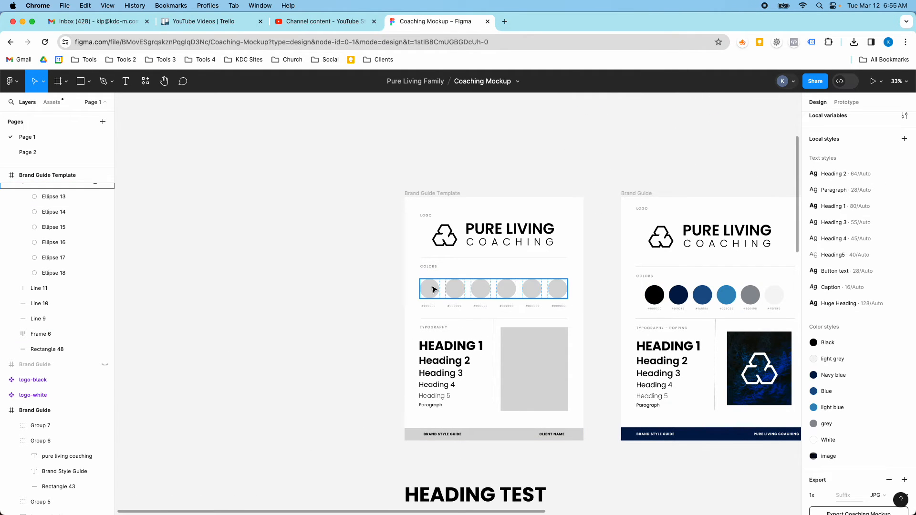
scroll(507, 306, up, 6)
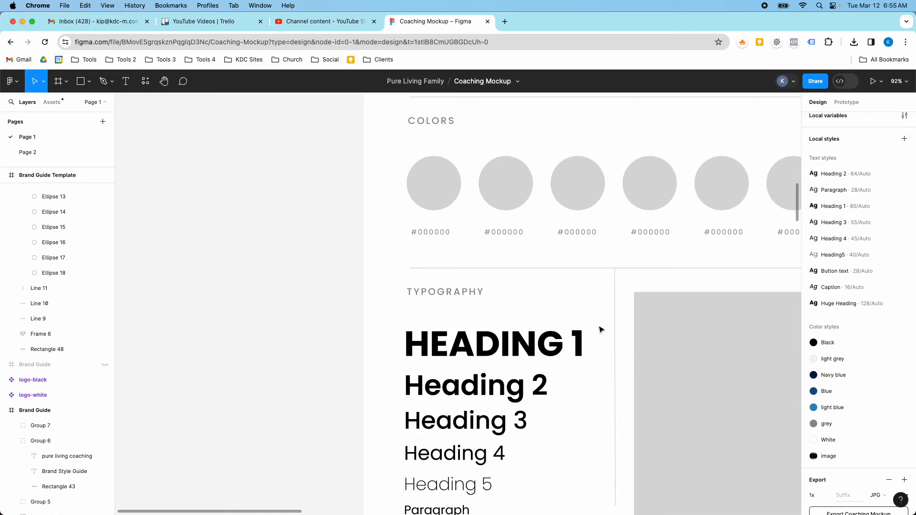
scroll(500, 275, up, 1)
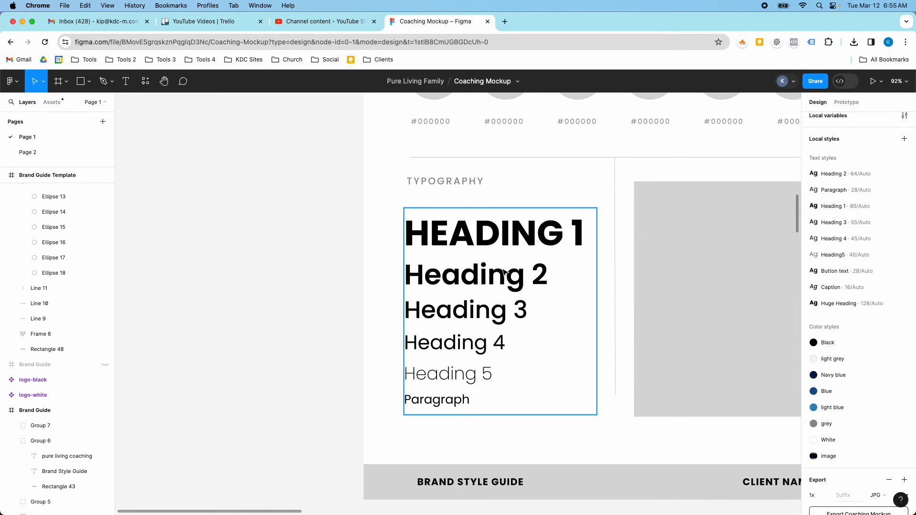
scroll(503, 272, down, 8)
scroll(591, 284, up, 4)
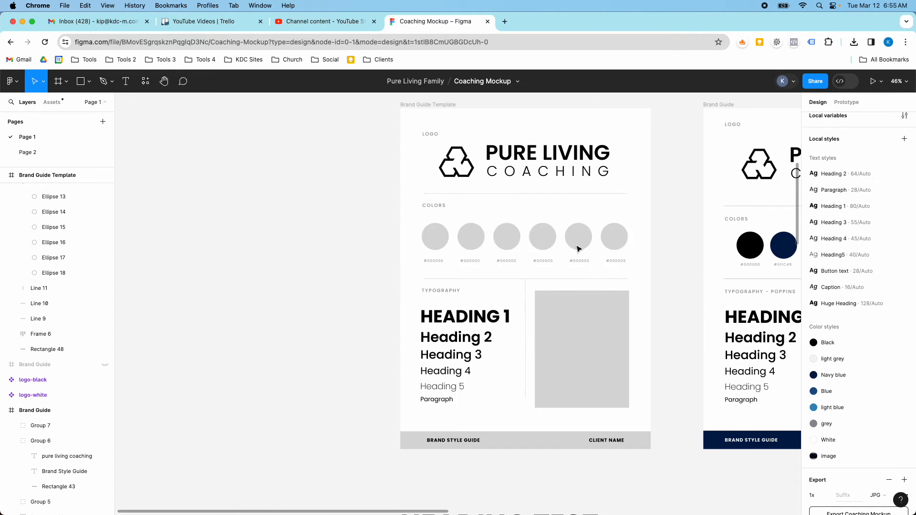
scroll(564, 207, up, 1)
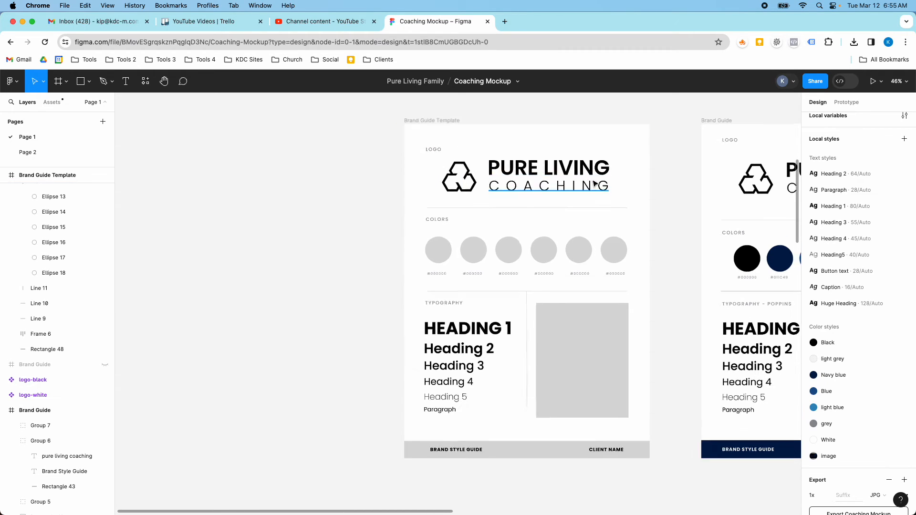
scroll(594, 212, down, 6)
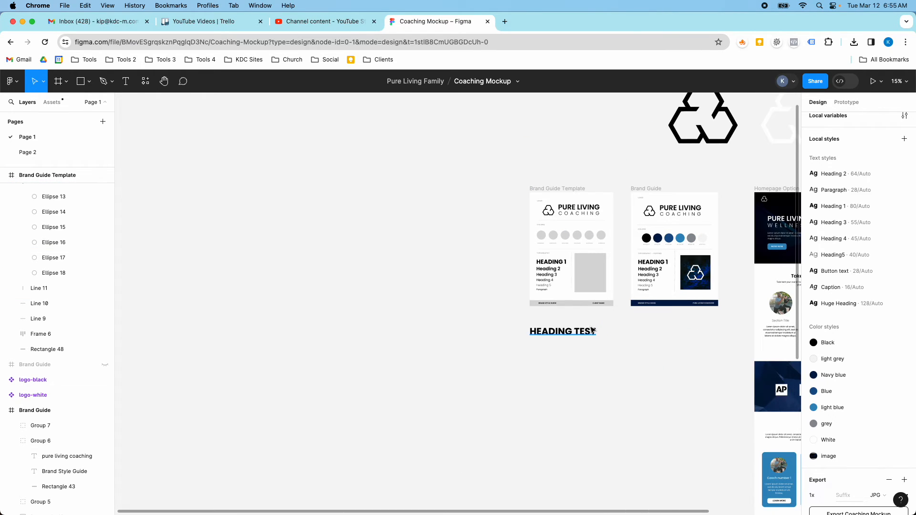
Export the whole Brand Guide Template frame as a PDF and open the downloaded file.
scroll(588, 323, up, 2)
click(57, 175)
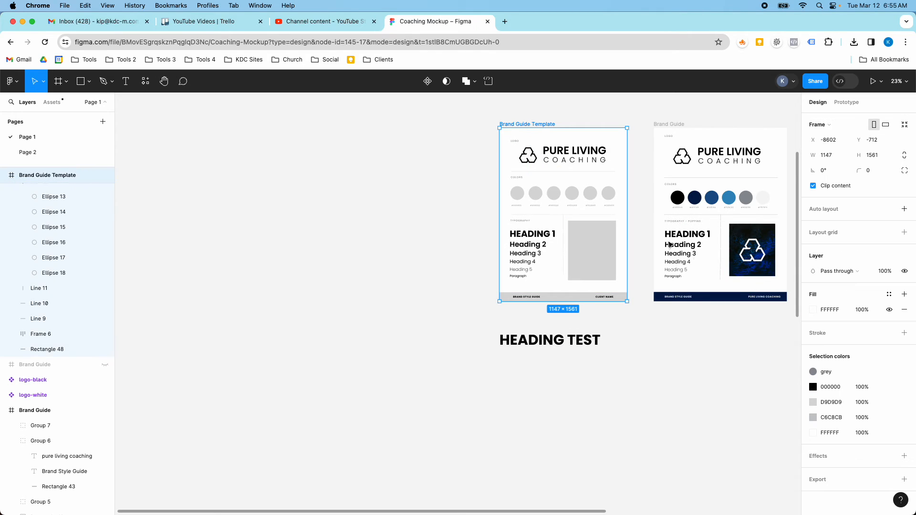
click(904, 479)
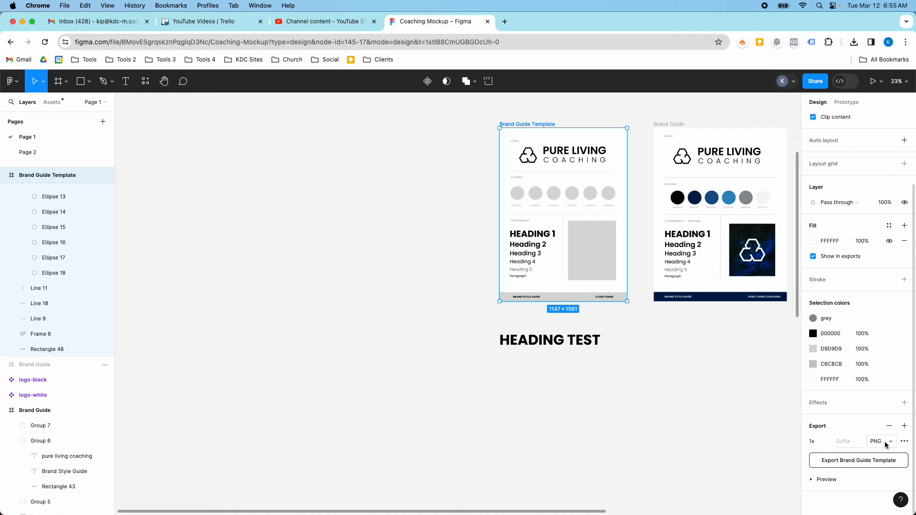
click(886, 444)
click(888, 476)
click(859, 465)
click(806, 67)
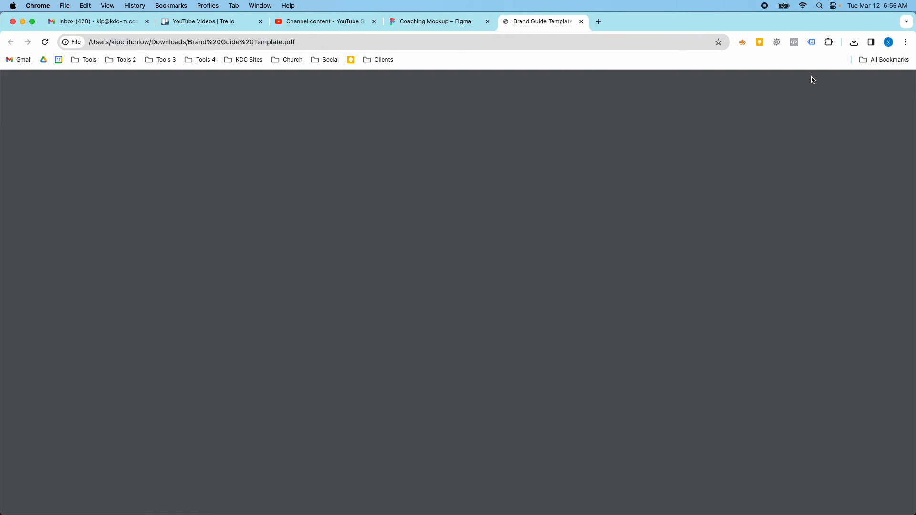
Review the exported Brand Guide Template.pdf from the logo section down to the footer.
scroll(567, 139, down, 8)
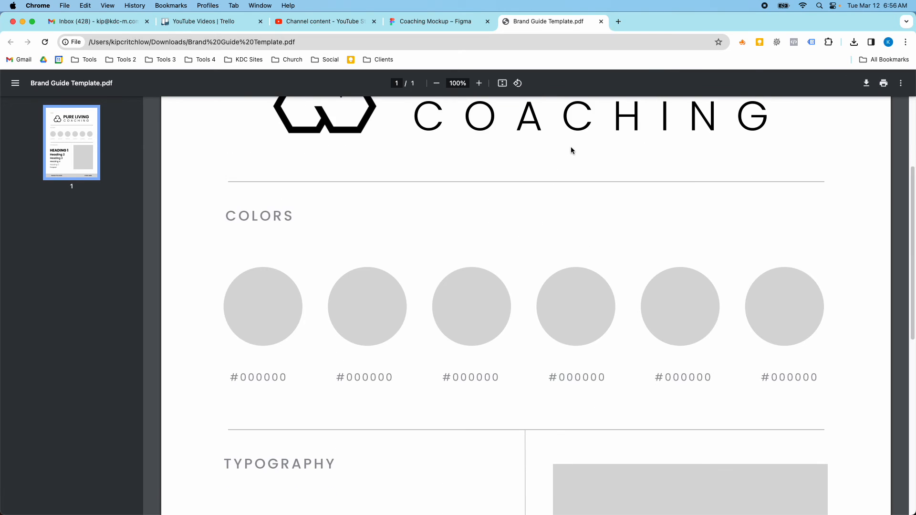
scroll(571, 147, up, 8)
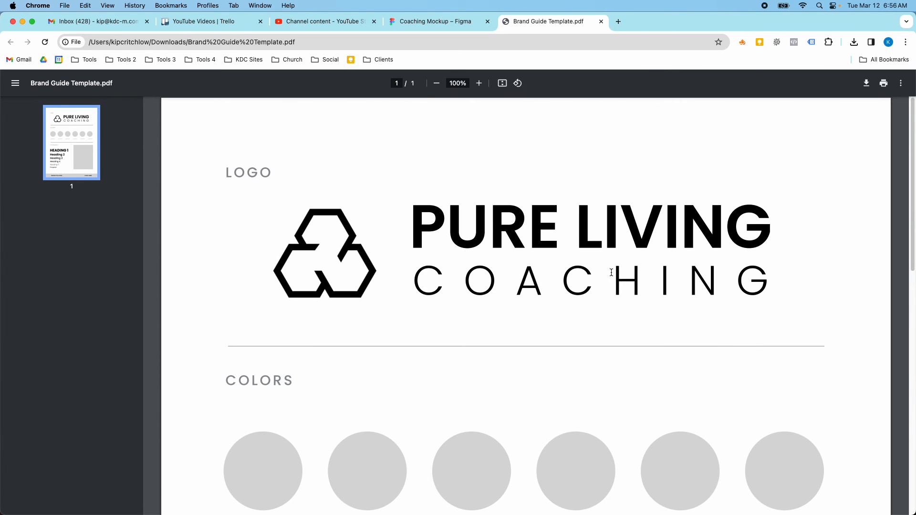
scroll(613, 257, down, 7)
scroll(642, 217, down, 5)
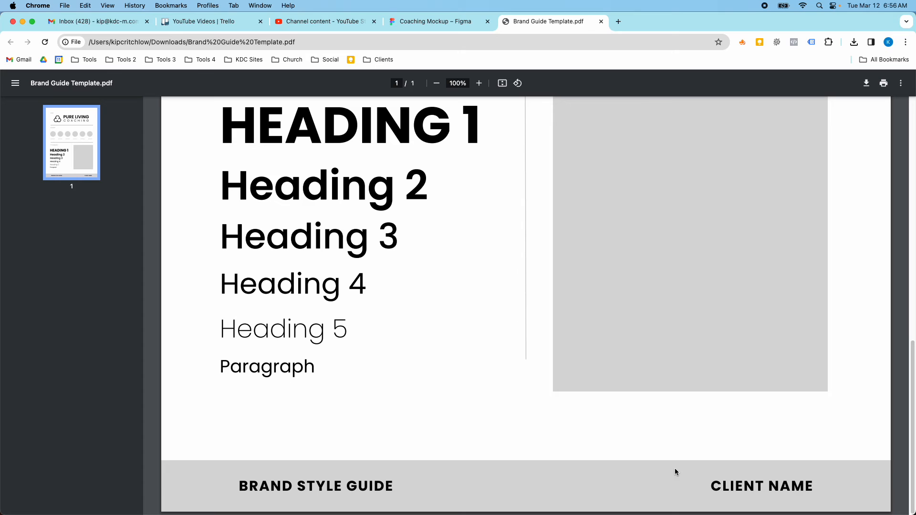
scroll(499, 333, up, 10)
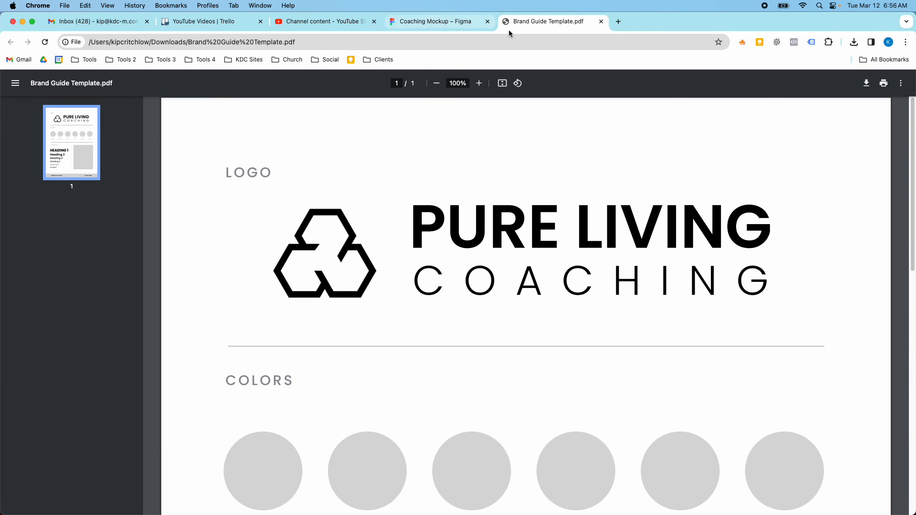
Return to the Coaching Mockup file in Figma and nudge the template's footer text row slightly to the right.
click(435, 22)
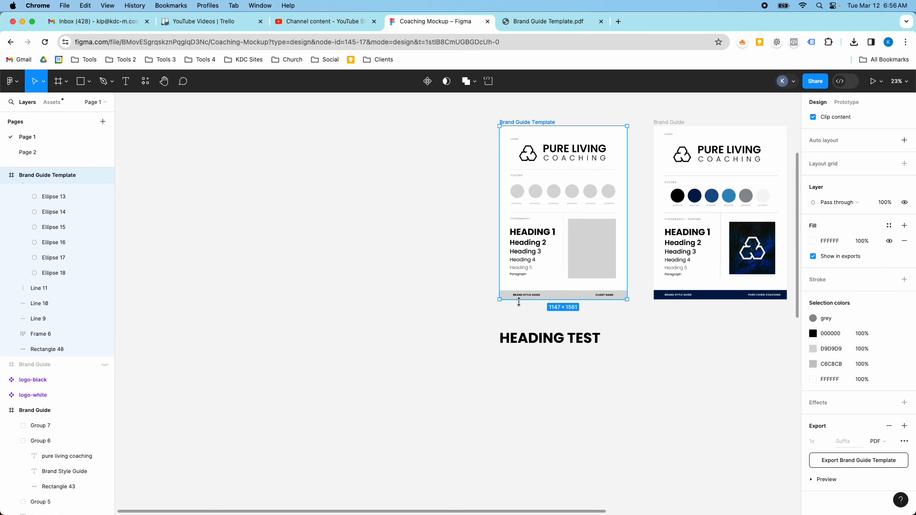
scroll(518, 302, up, 5)
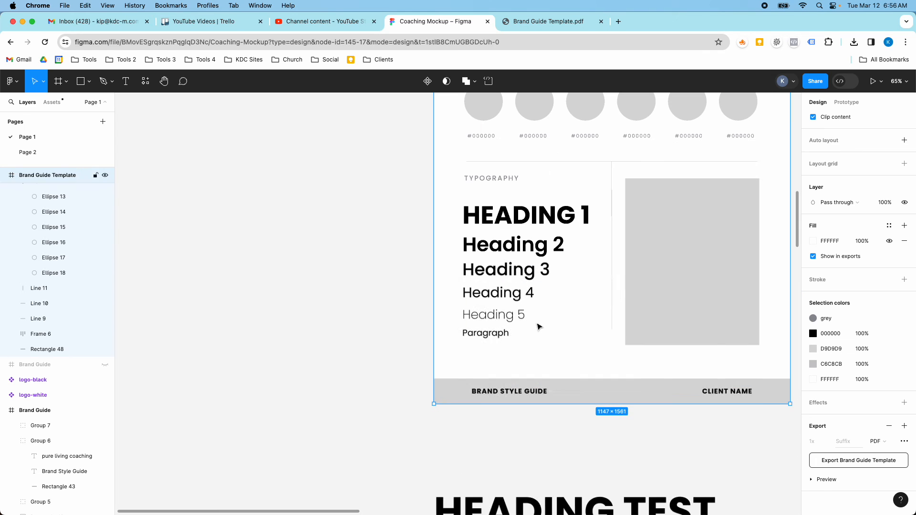
click(516, 397)
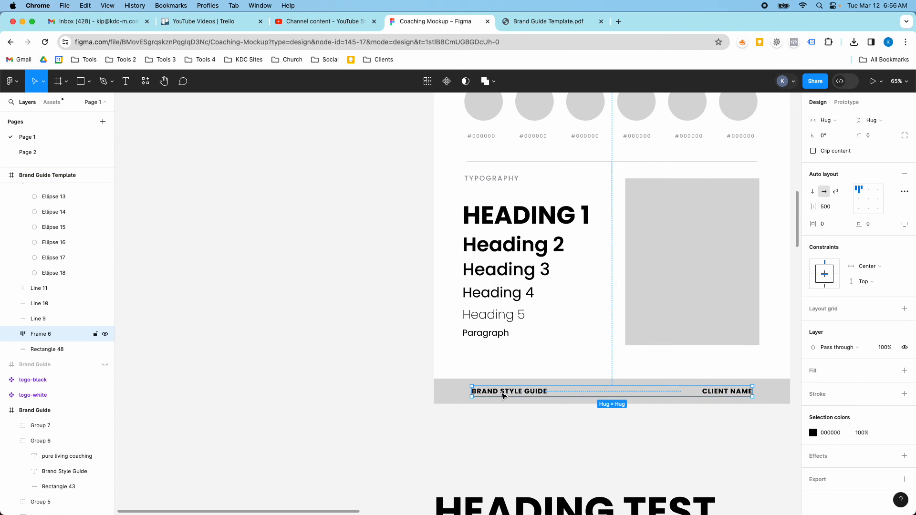
drag(504, 395, 509, 394)
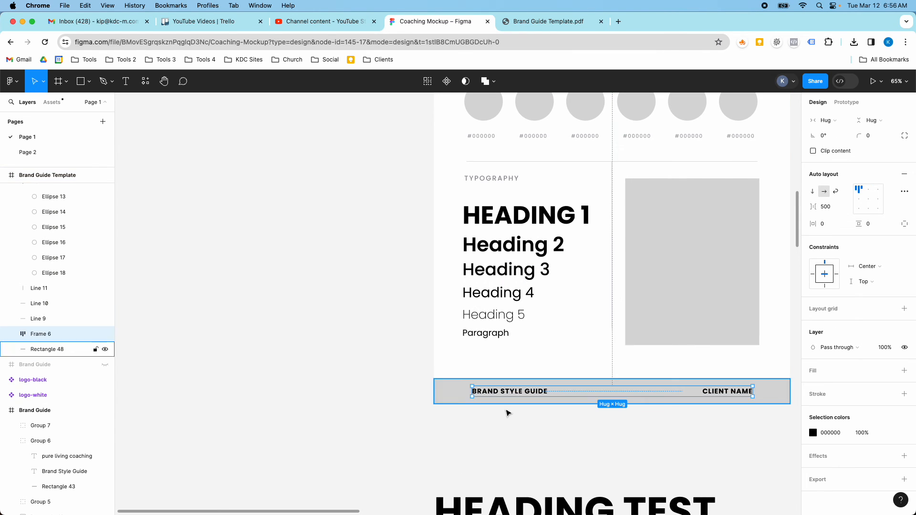
Look over the template's logo, colors, typography and image sections and compare them with the original Brand Guide.
scroll(508, 420, up, 5)
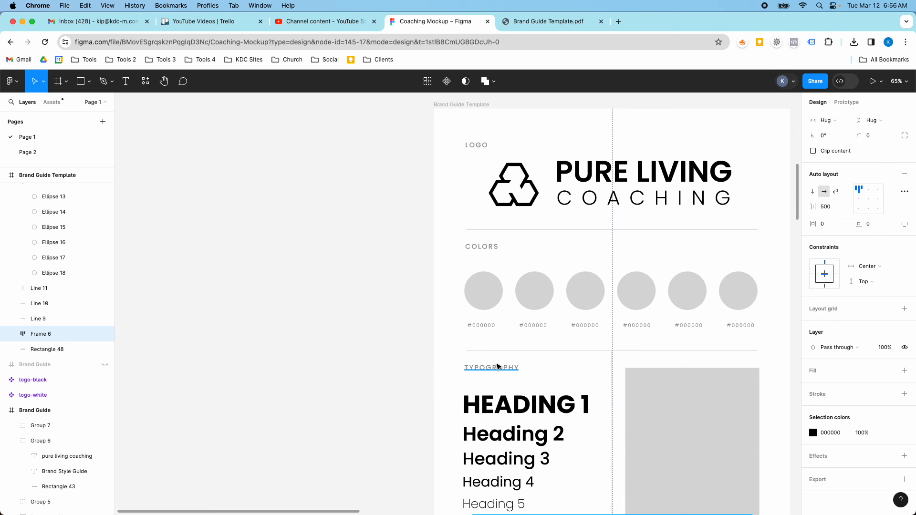
scroll(503, 370, down, 5)
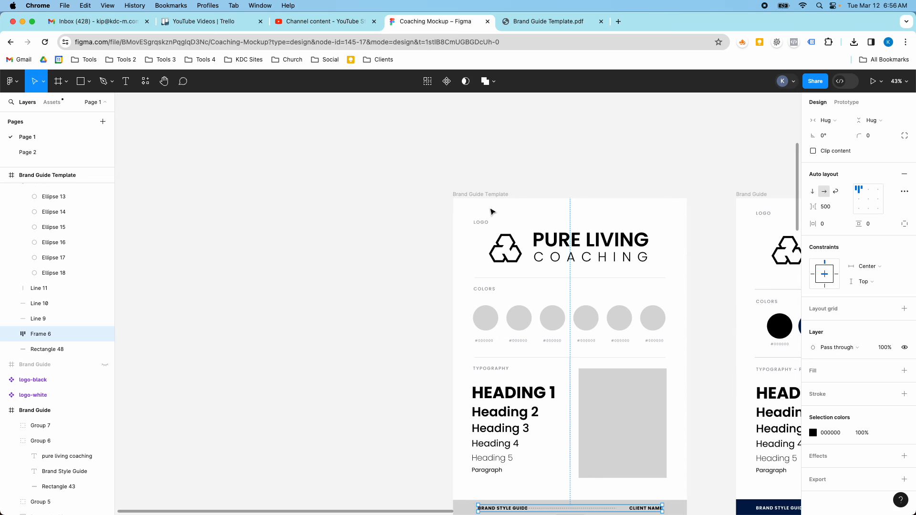
scroll(506, 326, down, 4)
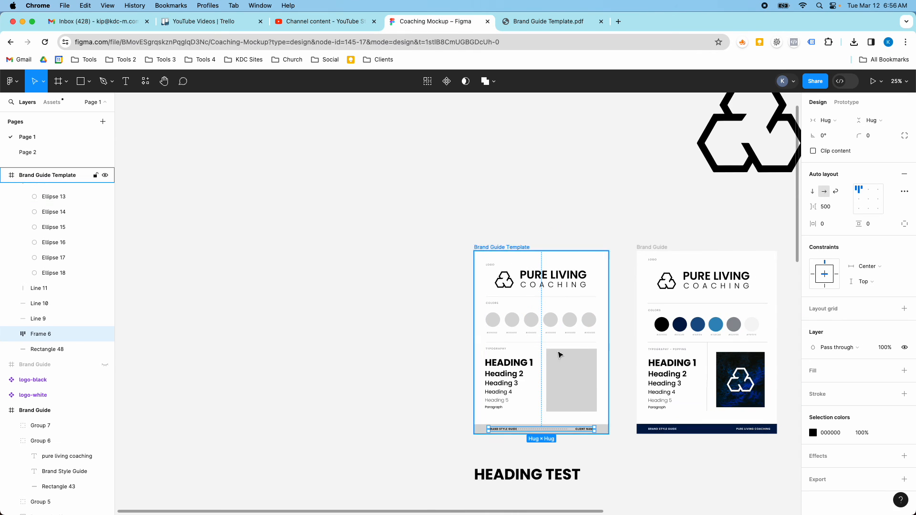
scroll(611, 368, up, 3)
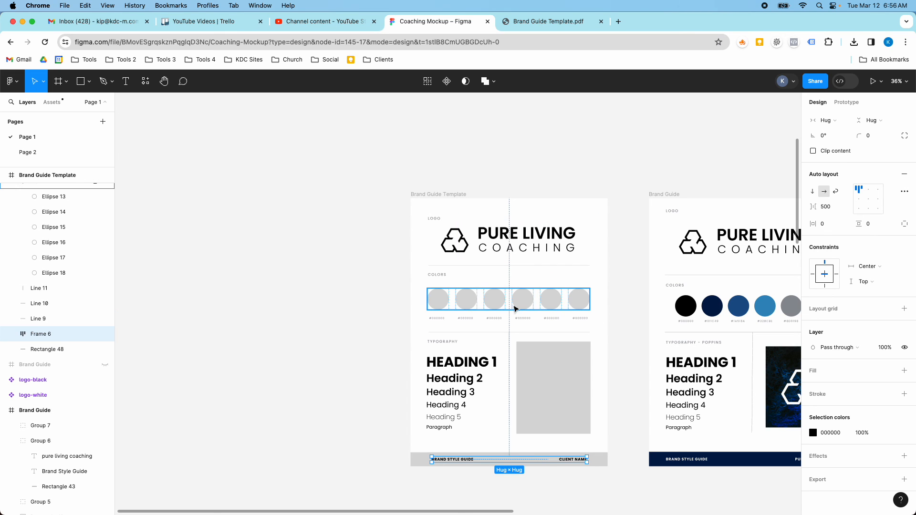
scroll(496, 303, up, 3)
scroll(735, 315, down, 3)
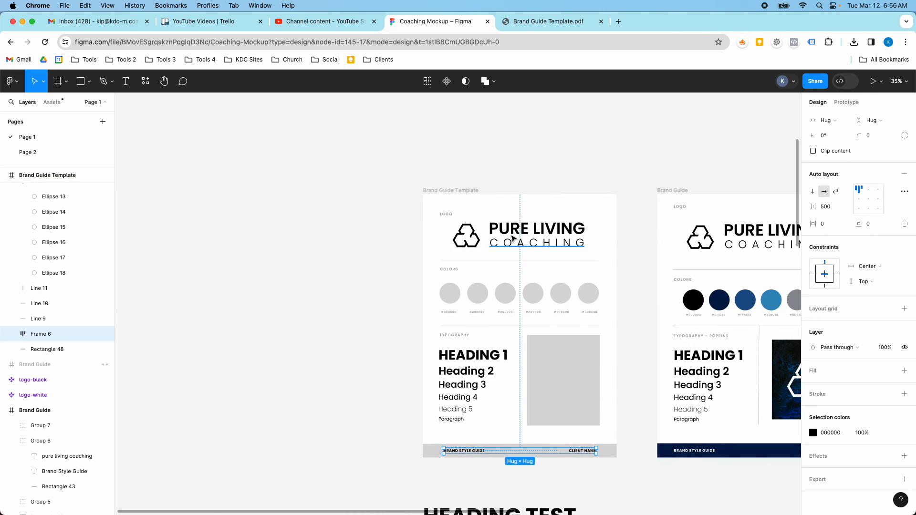
scroll(744, 302, up, 2)
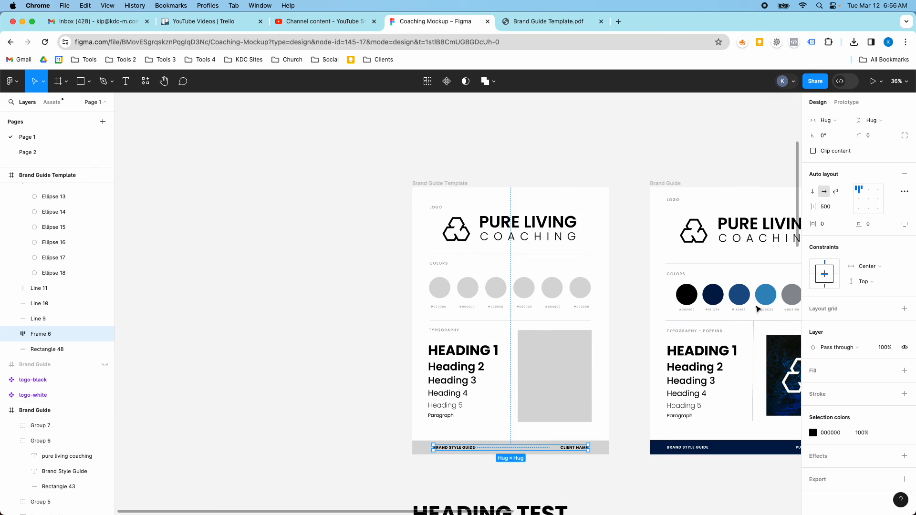
scroll(591, 306, up, 2)
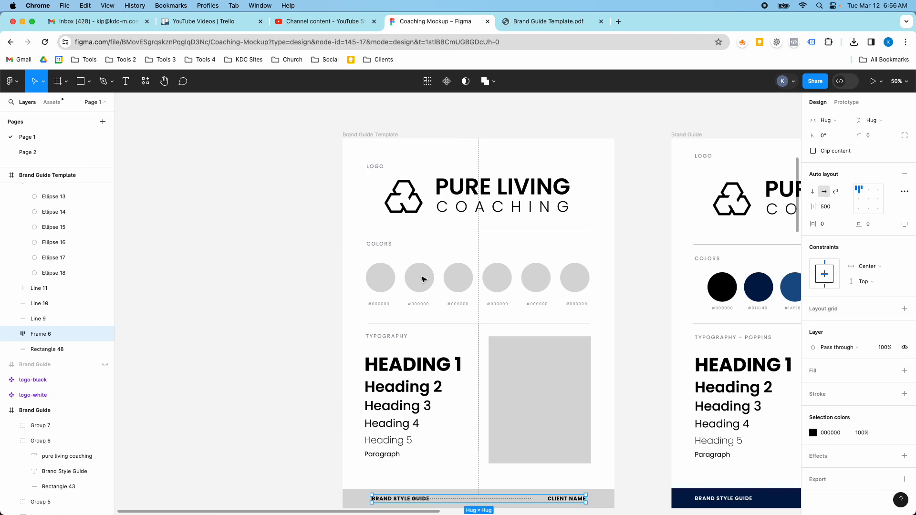
scroll(395, 344, down, 2)
scroll(399, 348, up, 2)
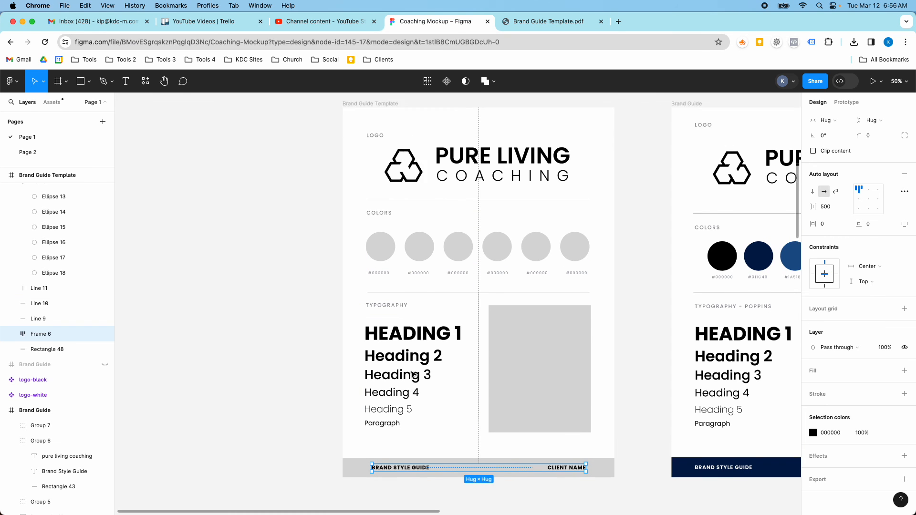
scroll(400, 347, up, 2)
scroll(400, 347, down, 3)
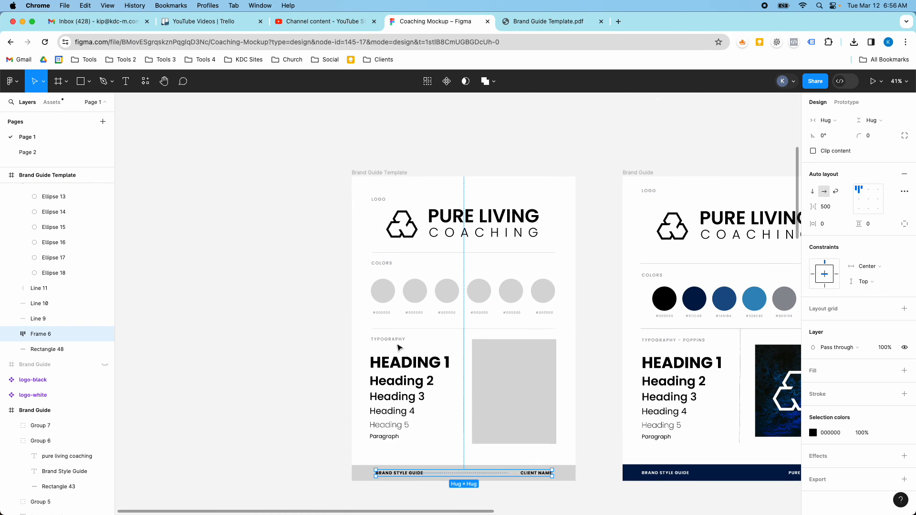